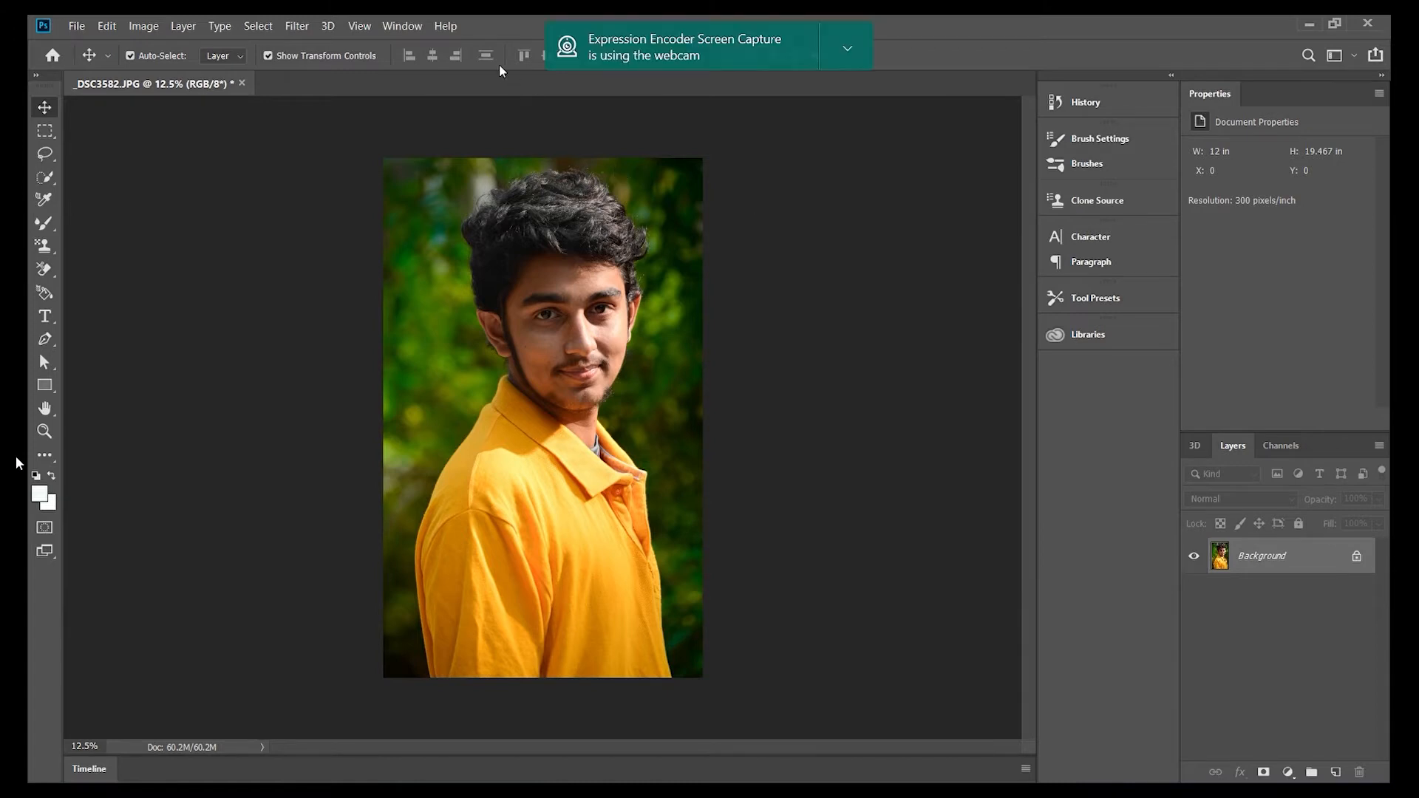
Step: In the Camera Raw Filter, set Temperature +8, Tint +15, Exposure -0.40, Highlights -6, Shadows -13 and Saturation -9
left_click(299, 31)
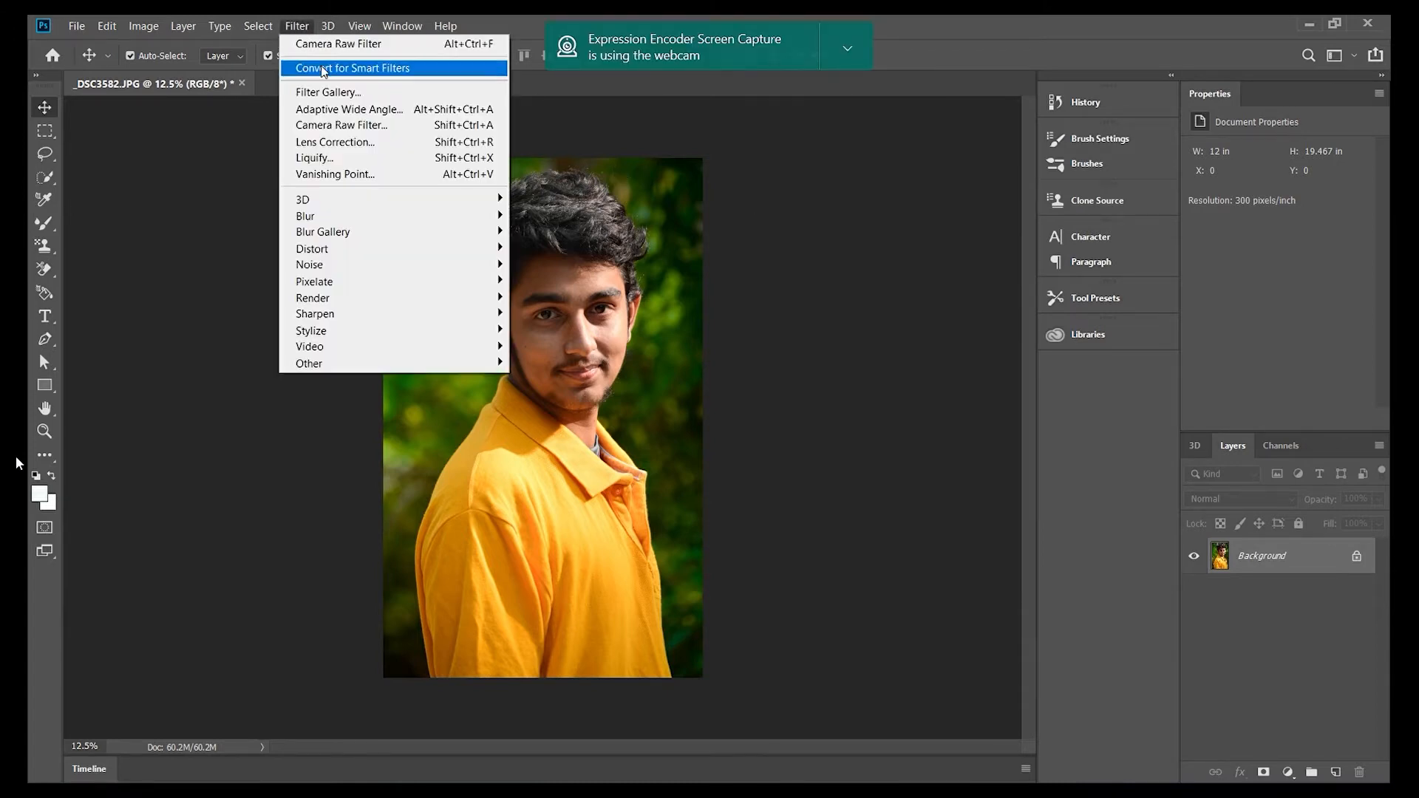
left_click(348, 125)
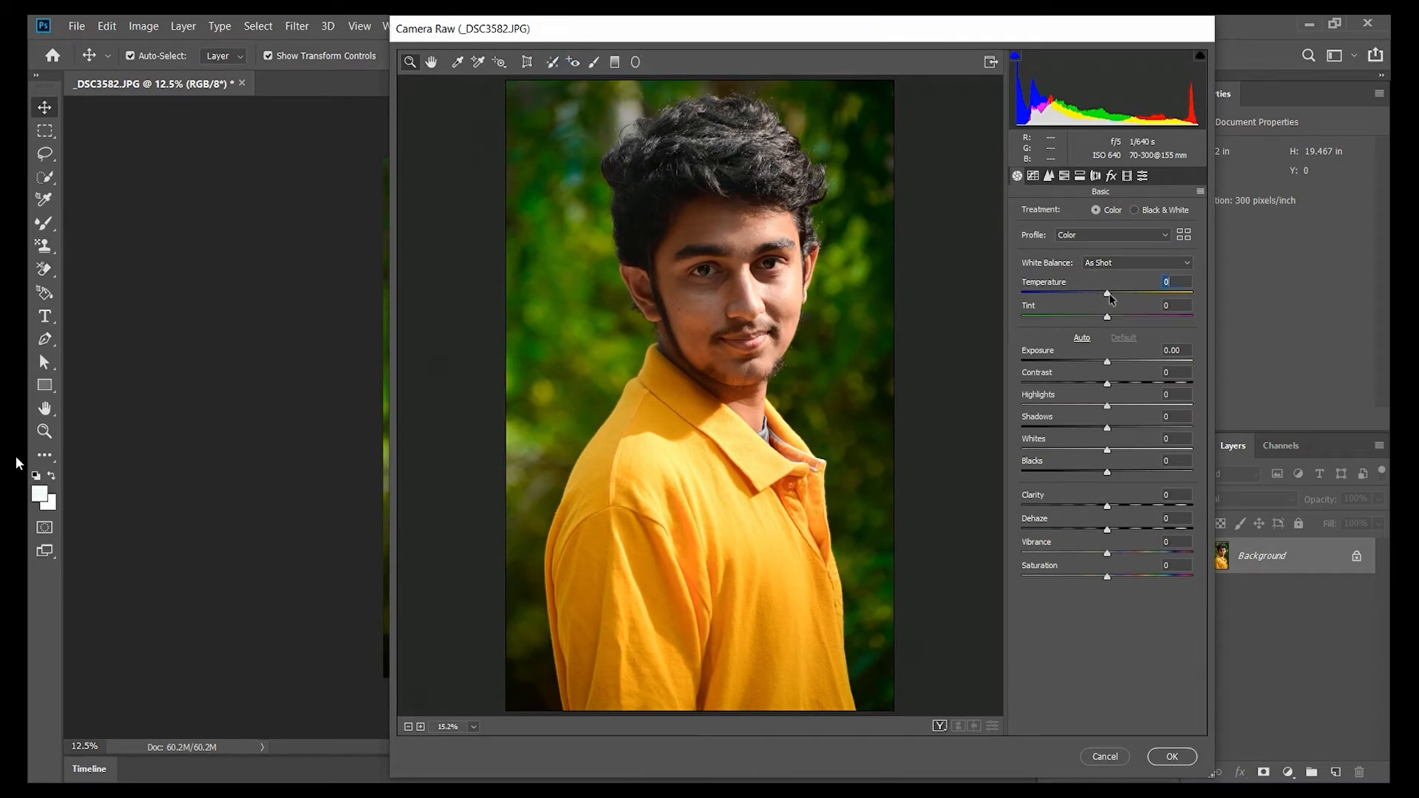
left_click_drag(1110, 298, 1098, 412)
left_click(1108, 411)
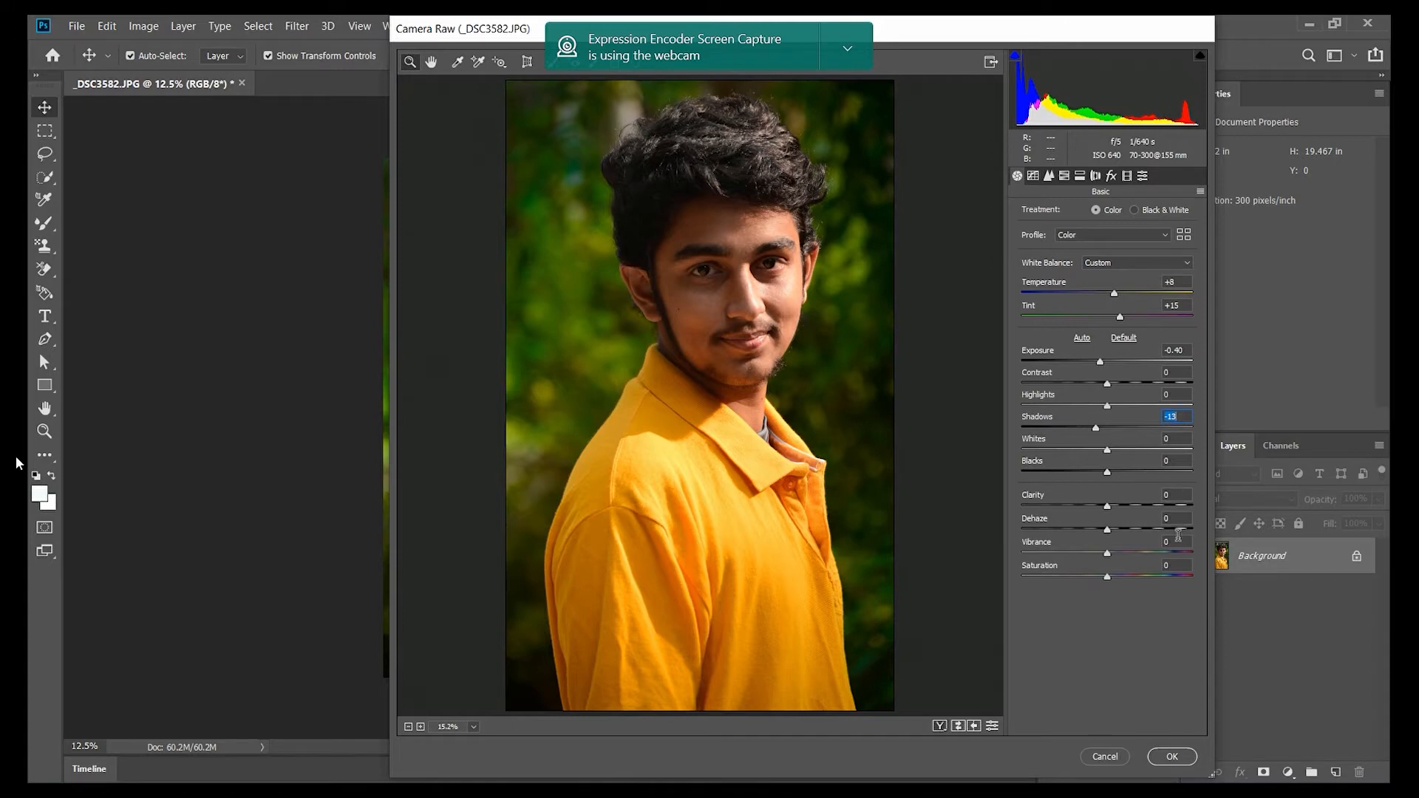
left_click(1107, 578)
left_click_drag(1106, 578, 1099, 578)
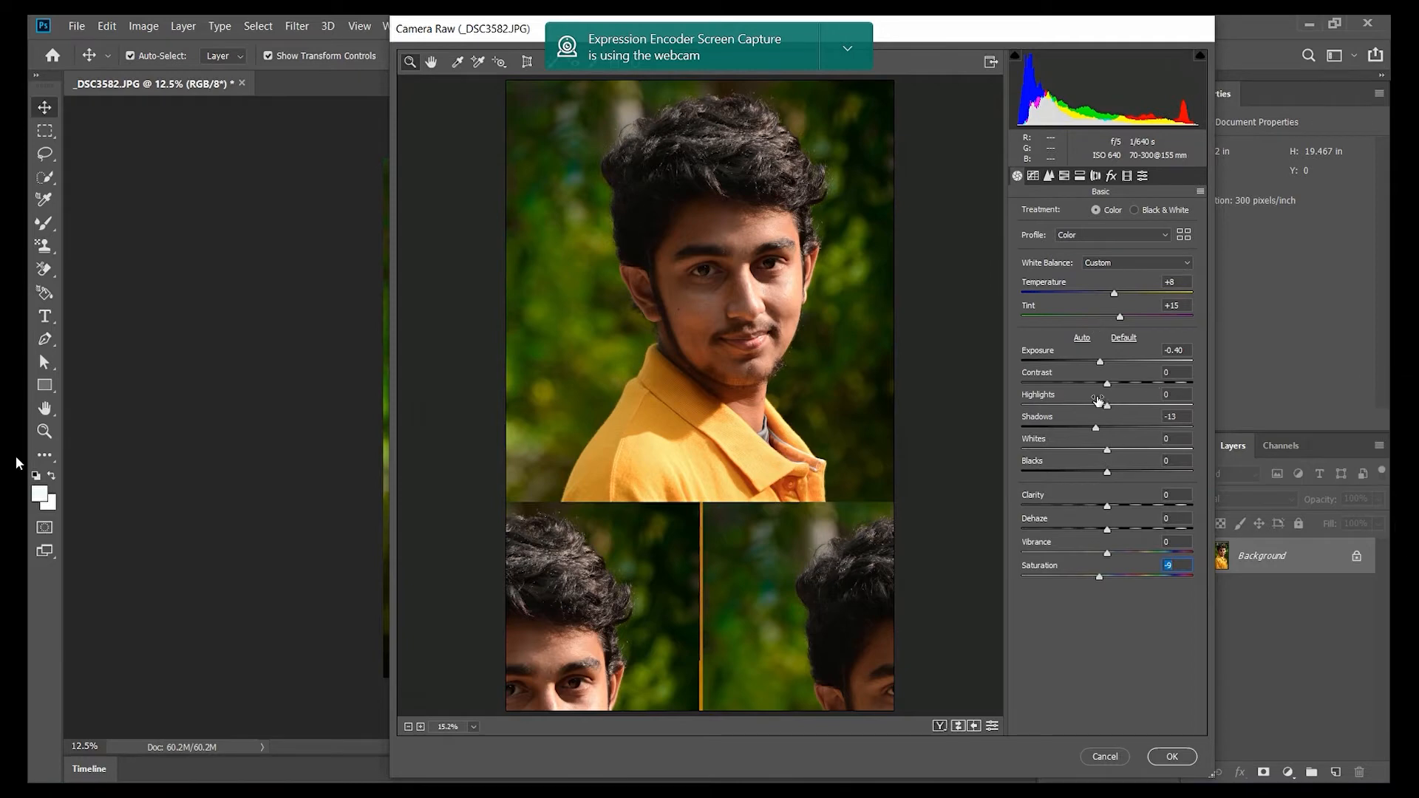
left_click_drag(1107, 405, 1102, 406)
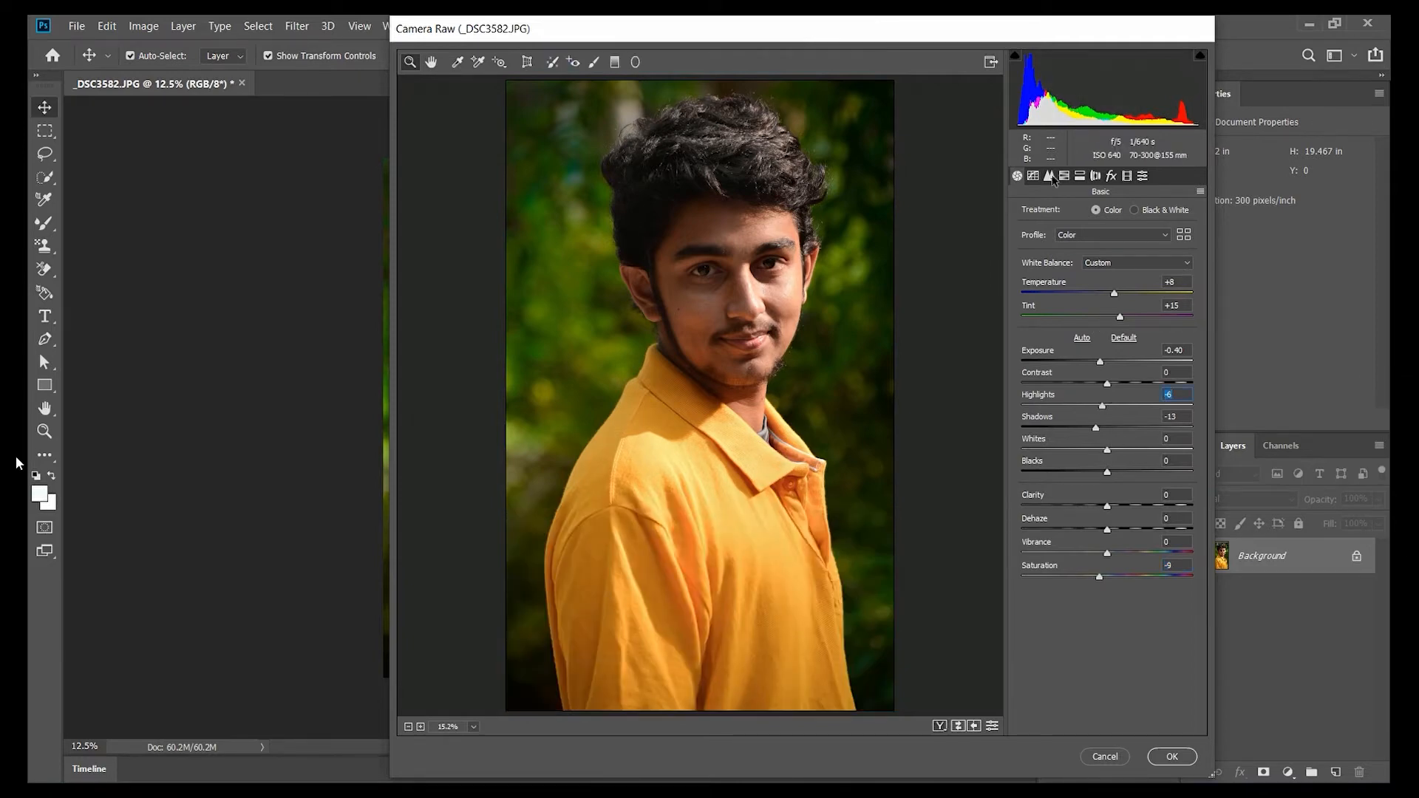
Step: Adjust the parametric tone curve with Highlights at -14 and Shadows at -7
left_click(1033, 176)
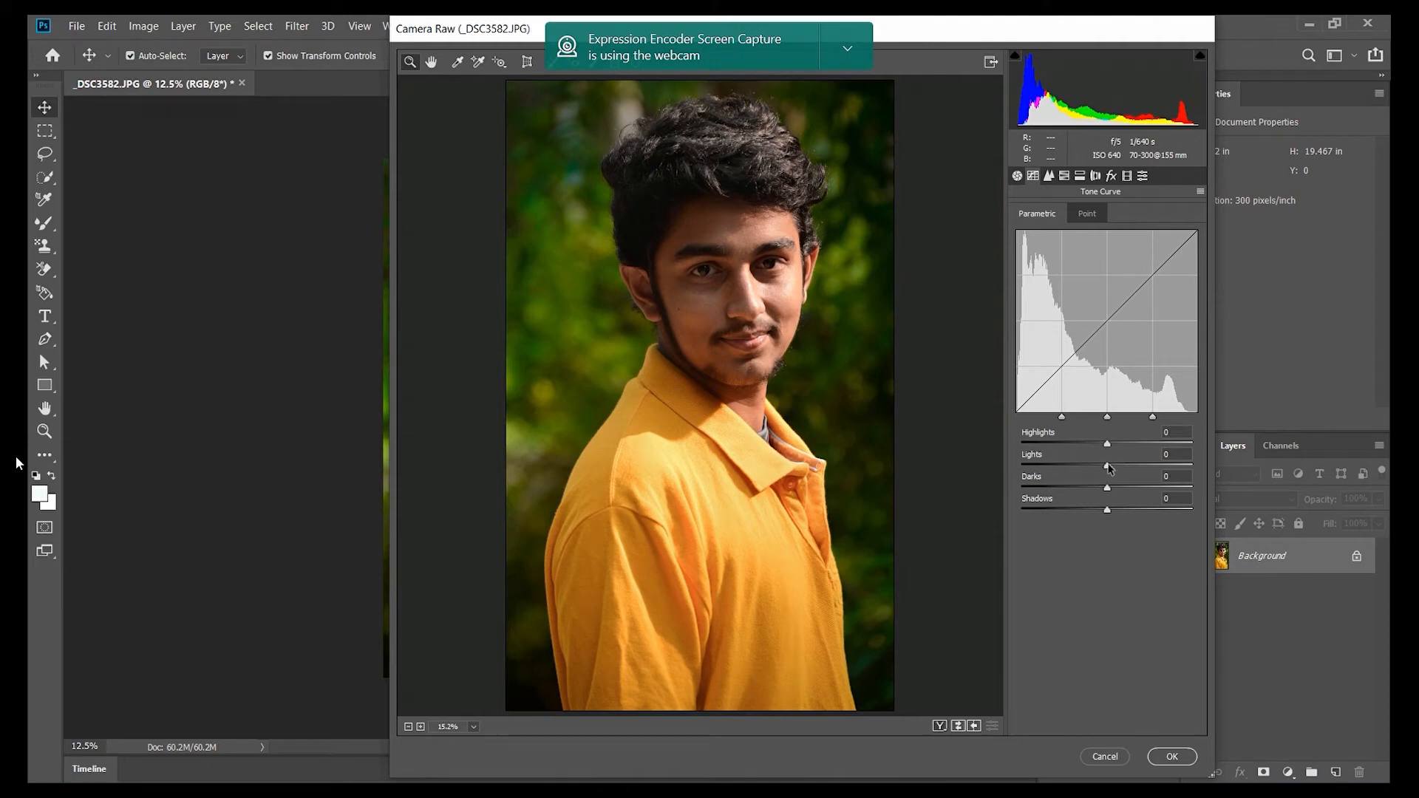
left_click_drag(1108, 466, 1094, 443)
left_click_drag(1108, 510, 1097, 512)
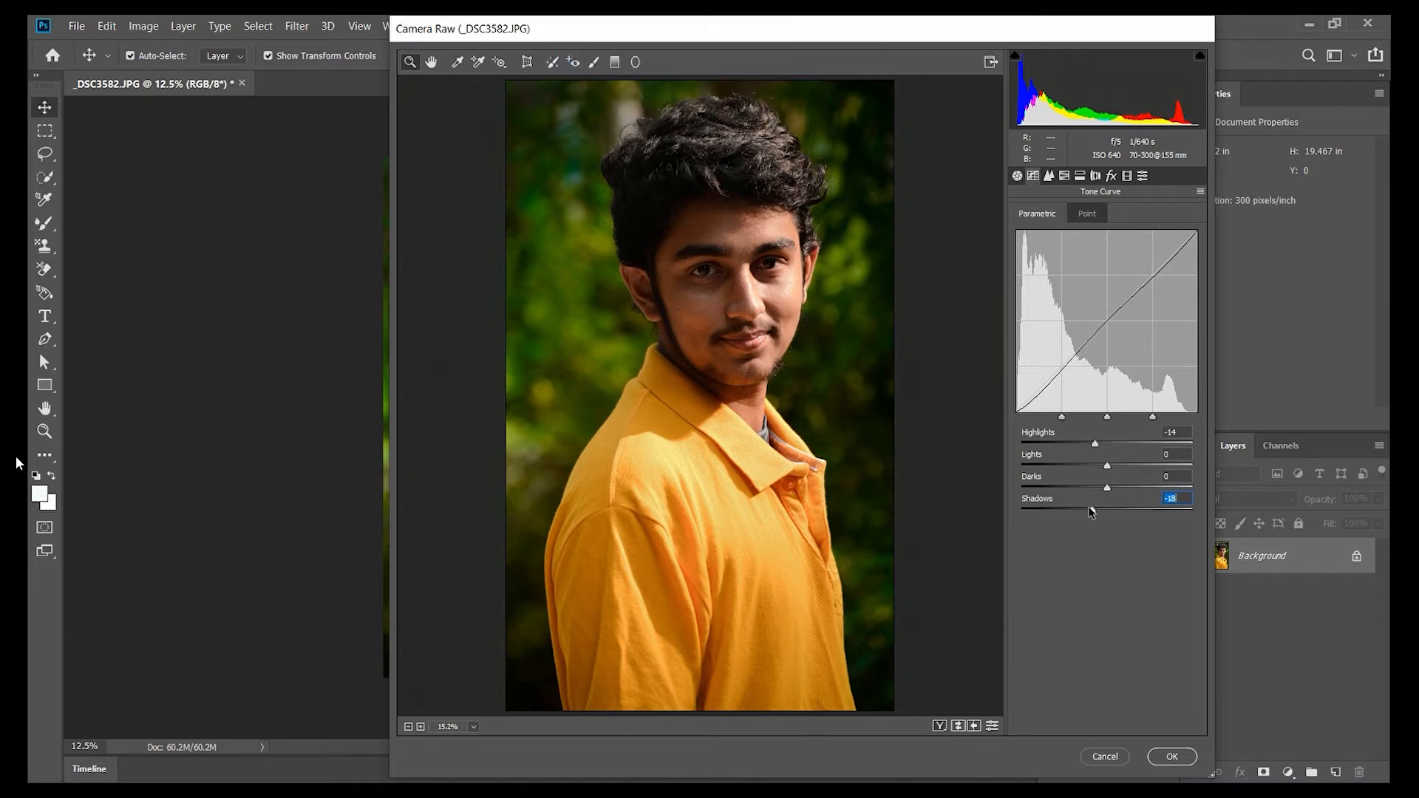
left_click_drag(1091, 511, 1101, 512)
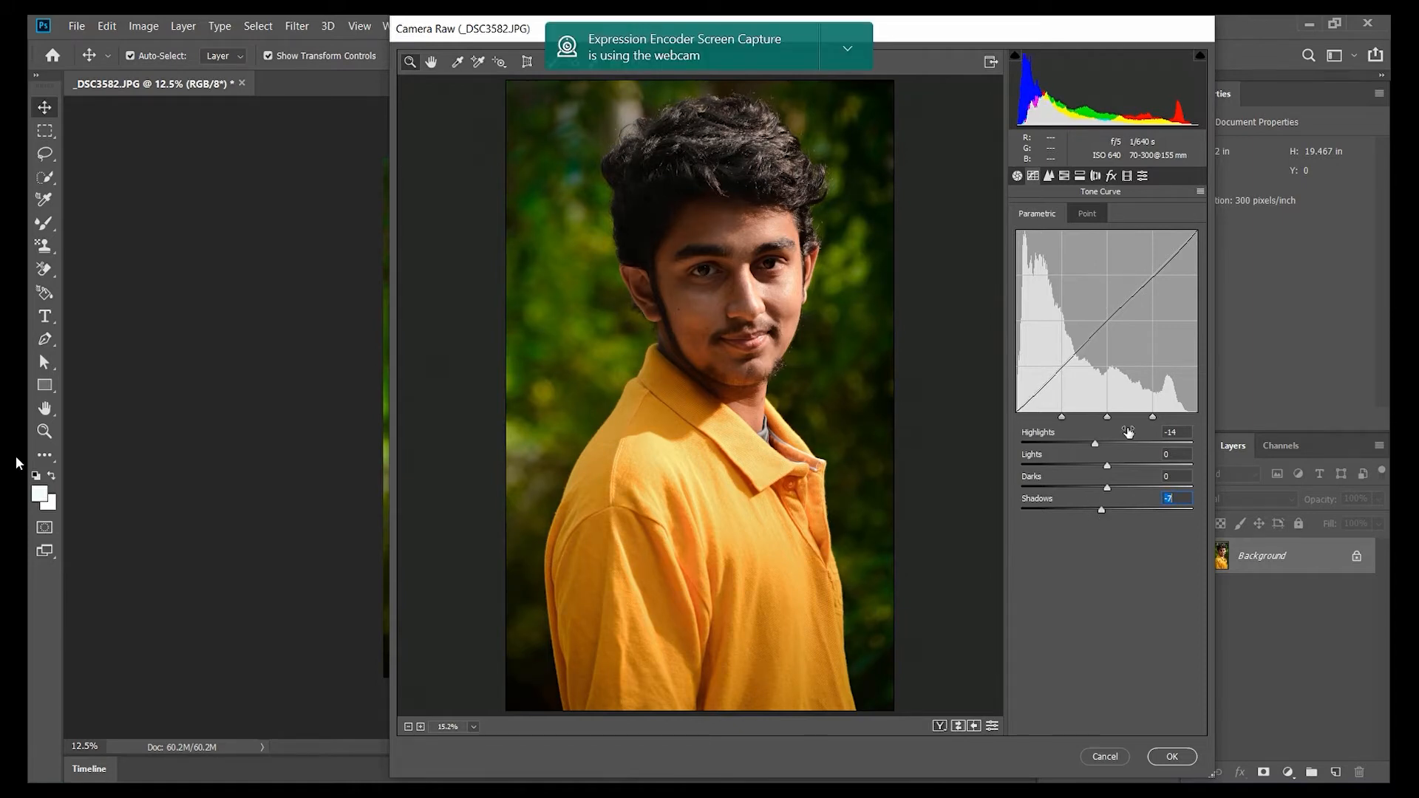
Step: In the HSL adjustments, set the hue of Yellows to -43 and Greens to -87, and the saturation of Greens to -28
left_click(1063, 179)
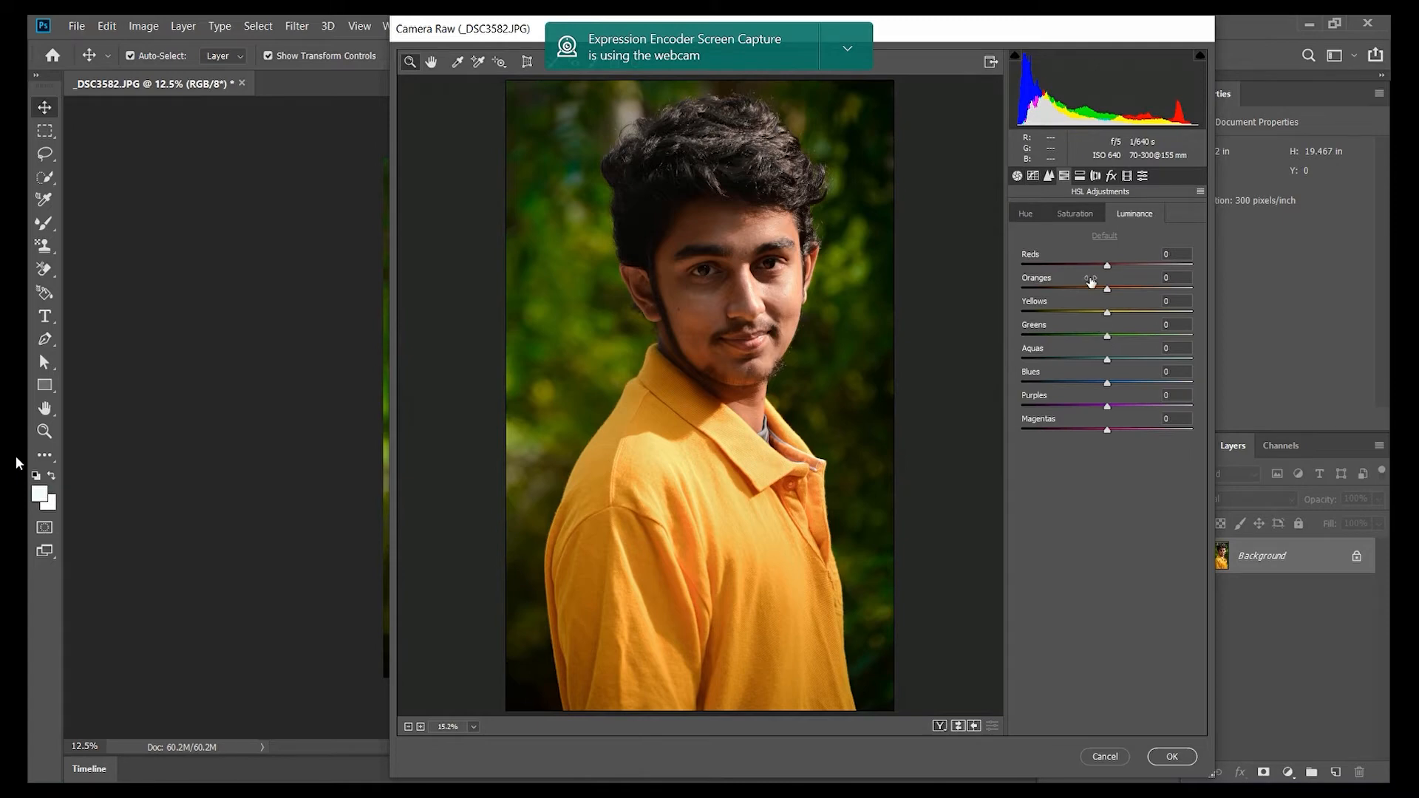
left_click(1027, 215)
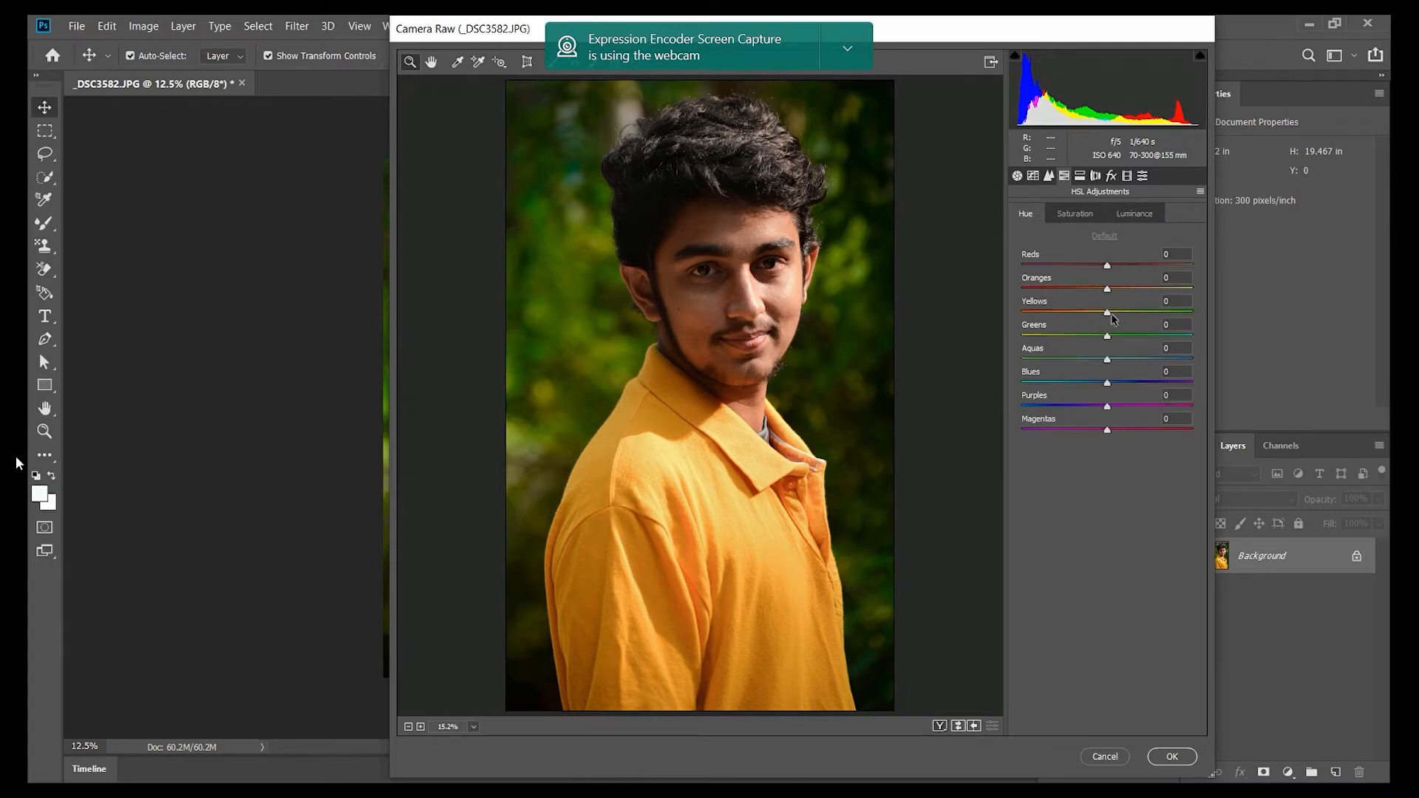
left_click_drag(1107, 312, 1034, 340)
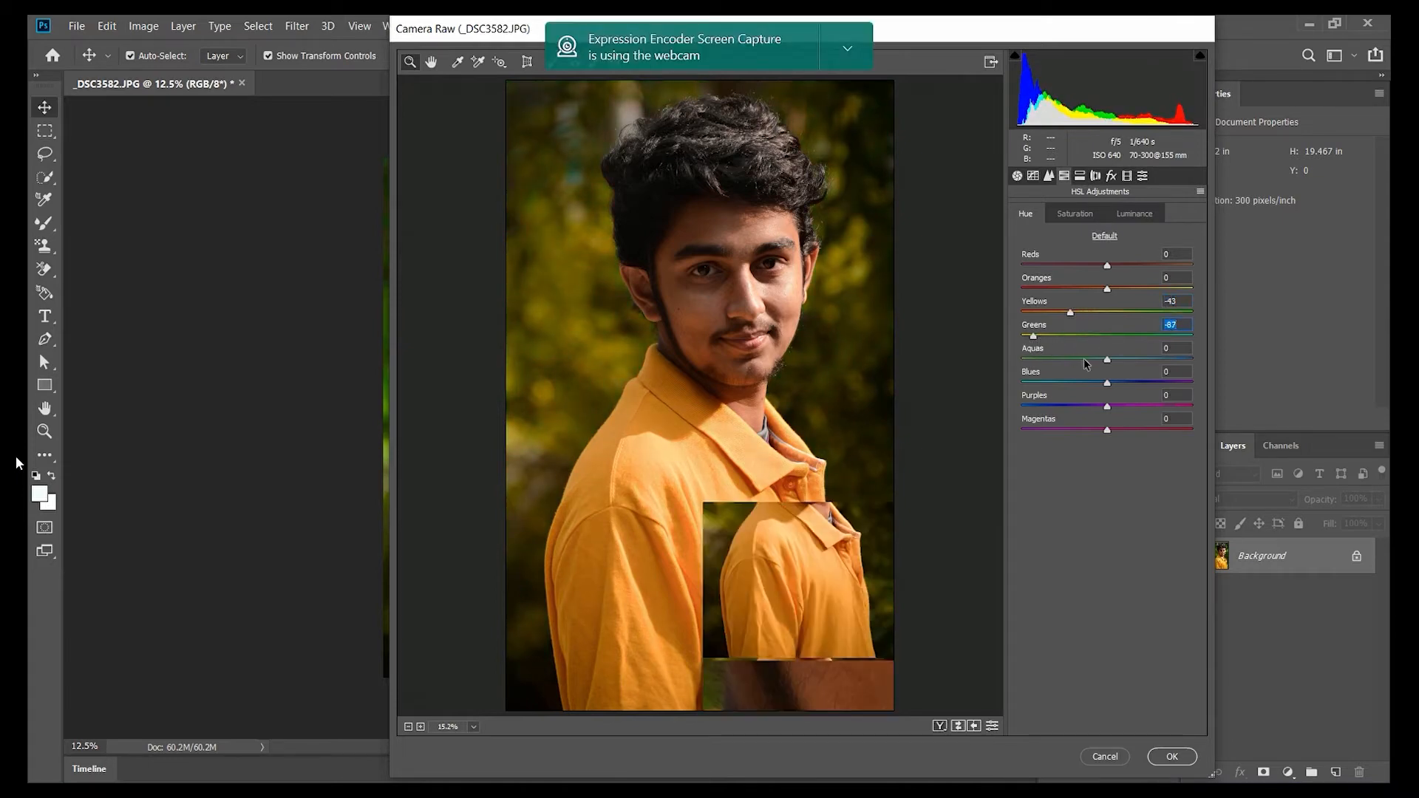
left_click(1074, 213)
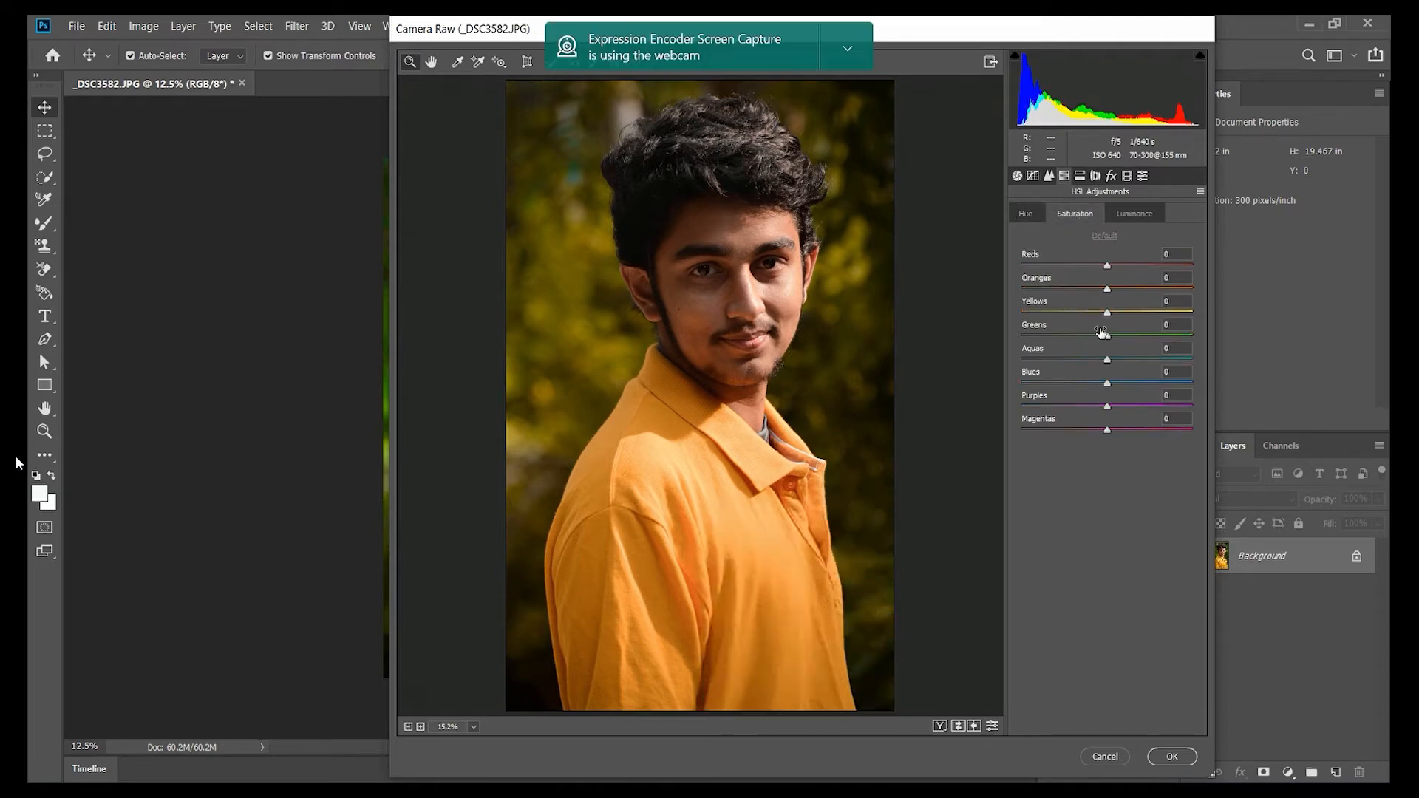
mouse_move(1101, 333)
left_mouse_down()
mouse_move(1083, 336)
mouse_move(1086, 312)
left_mouse_up()
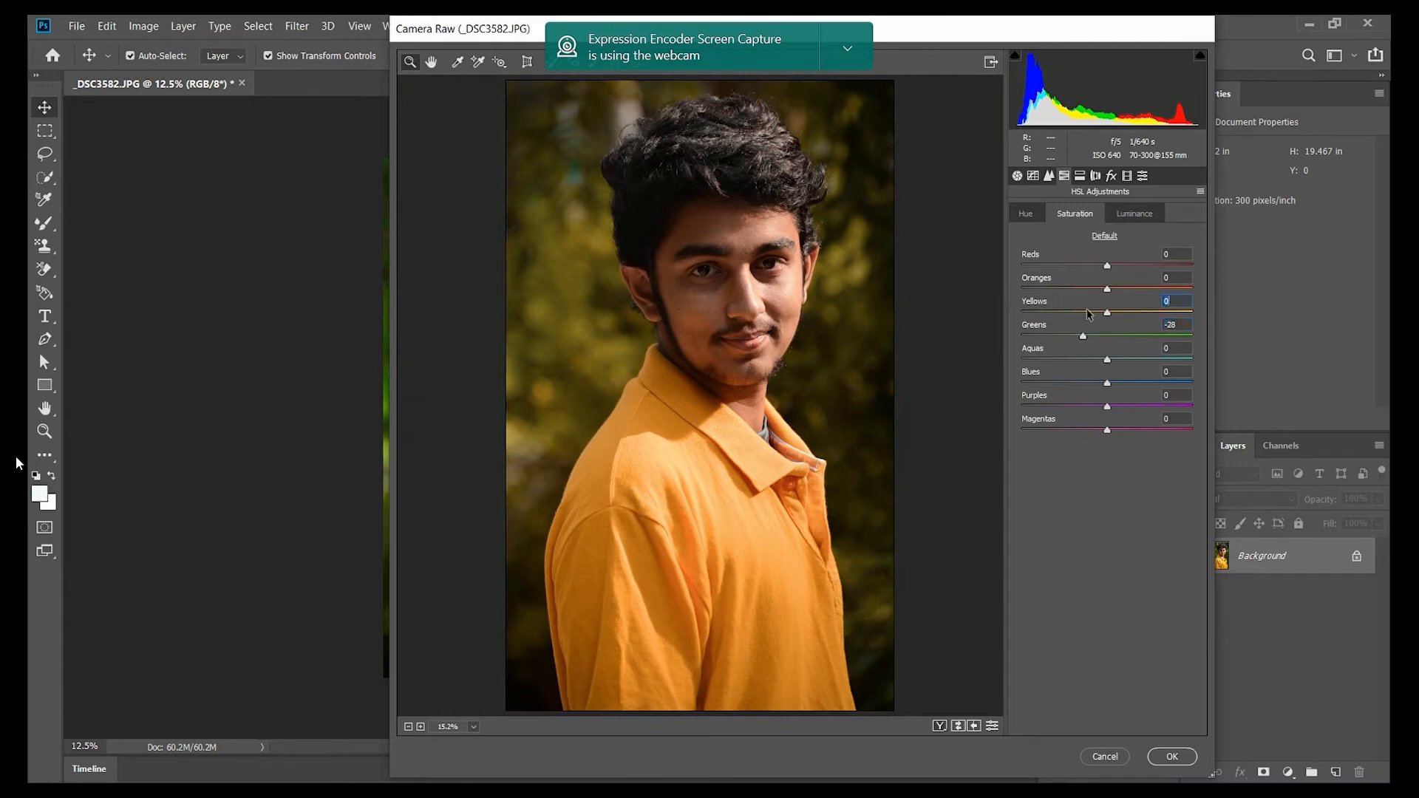
Step: Set the HSL luminance of Yellows to -26 and Greens to -17, and apply the Camera Raw edits
left_click(1123, 213)
left_click_drag(1109, 313, 1092, 338)
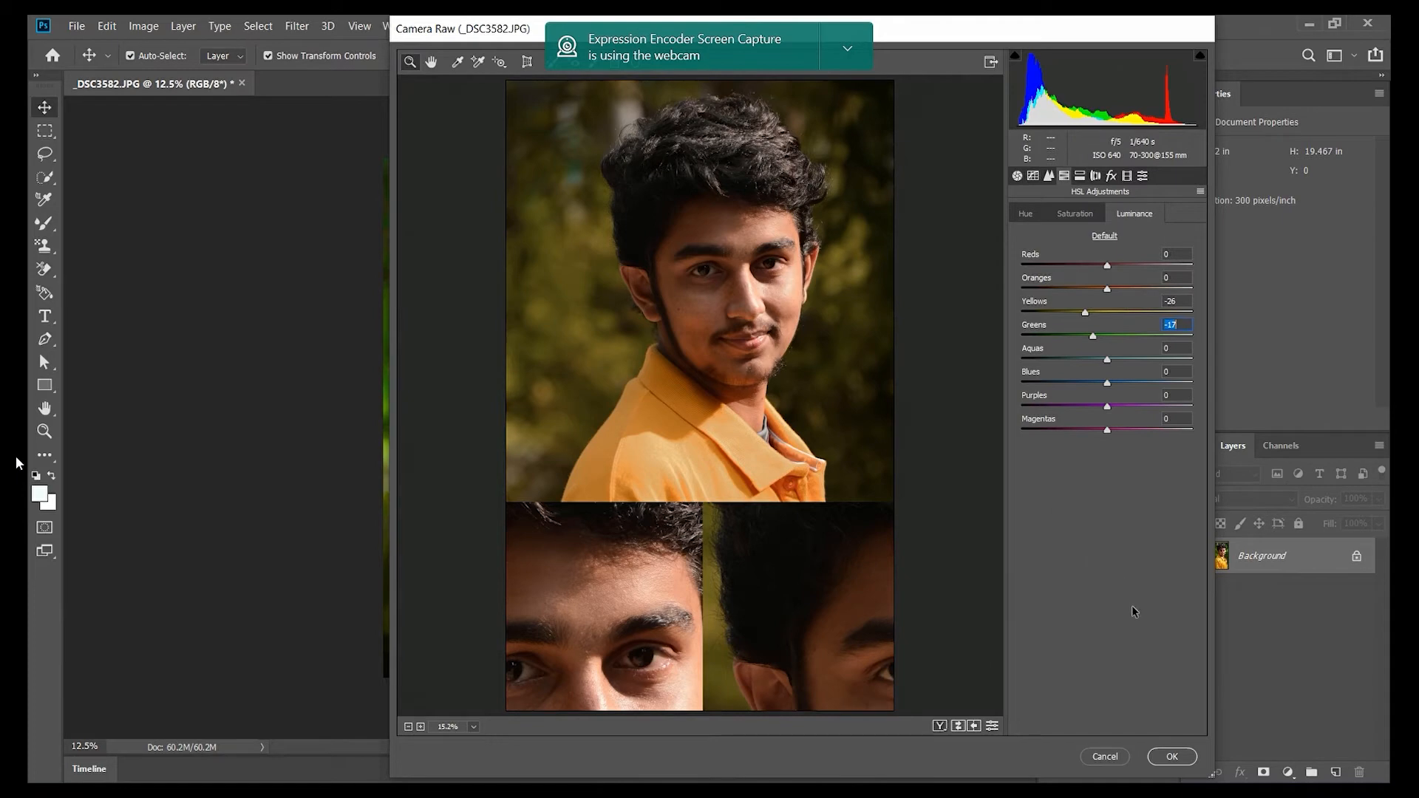
left_click(1174, 755)
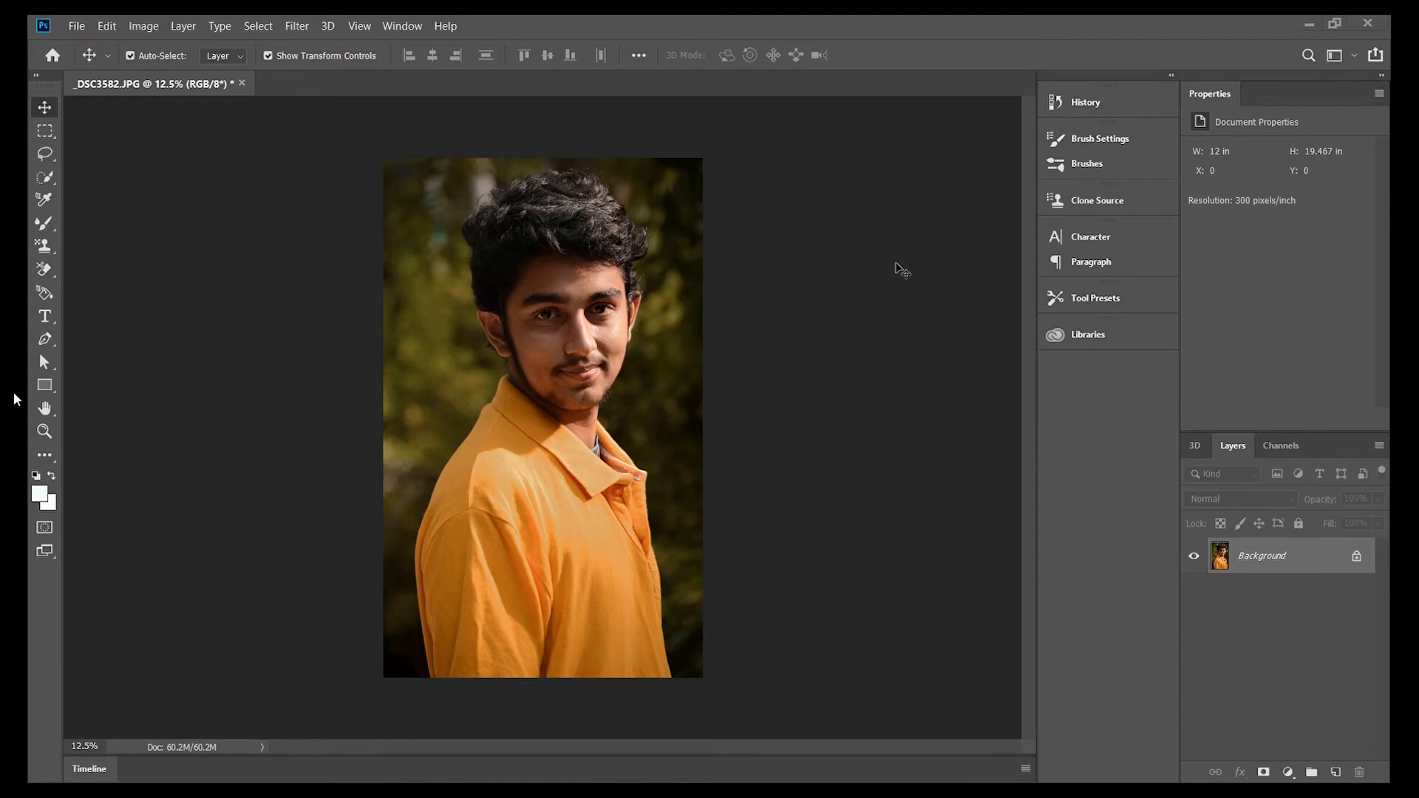
Step: Start an empty text layer near the photo's lower left edge, using the Algerian font at 36 pt
left_click(45, 316)
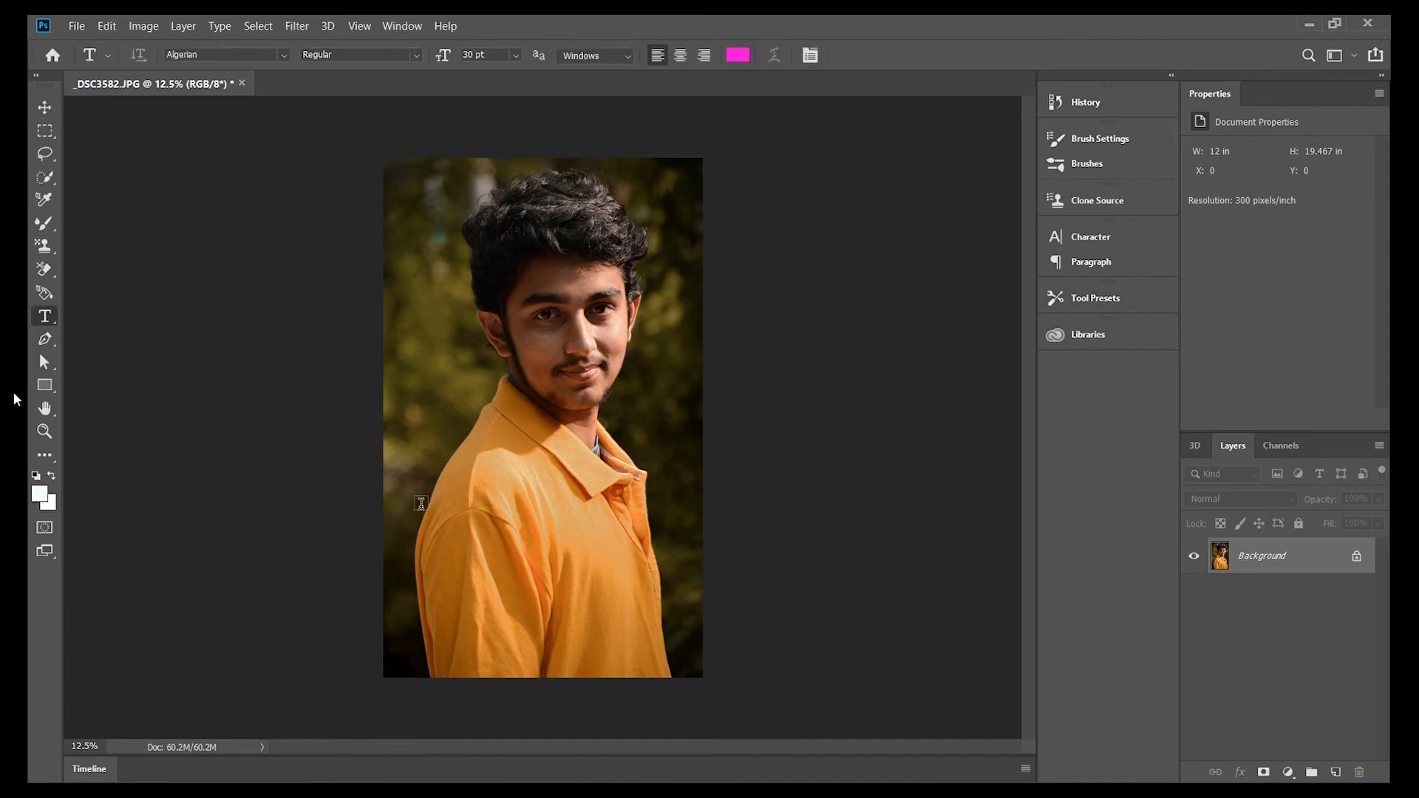
left_click(401, 566)
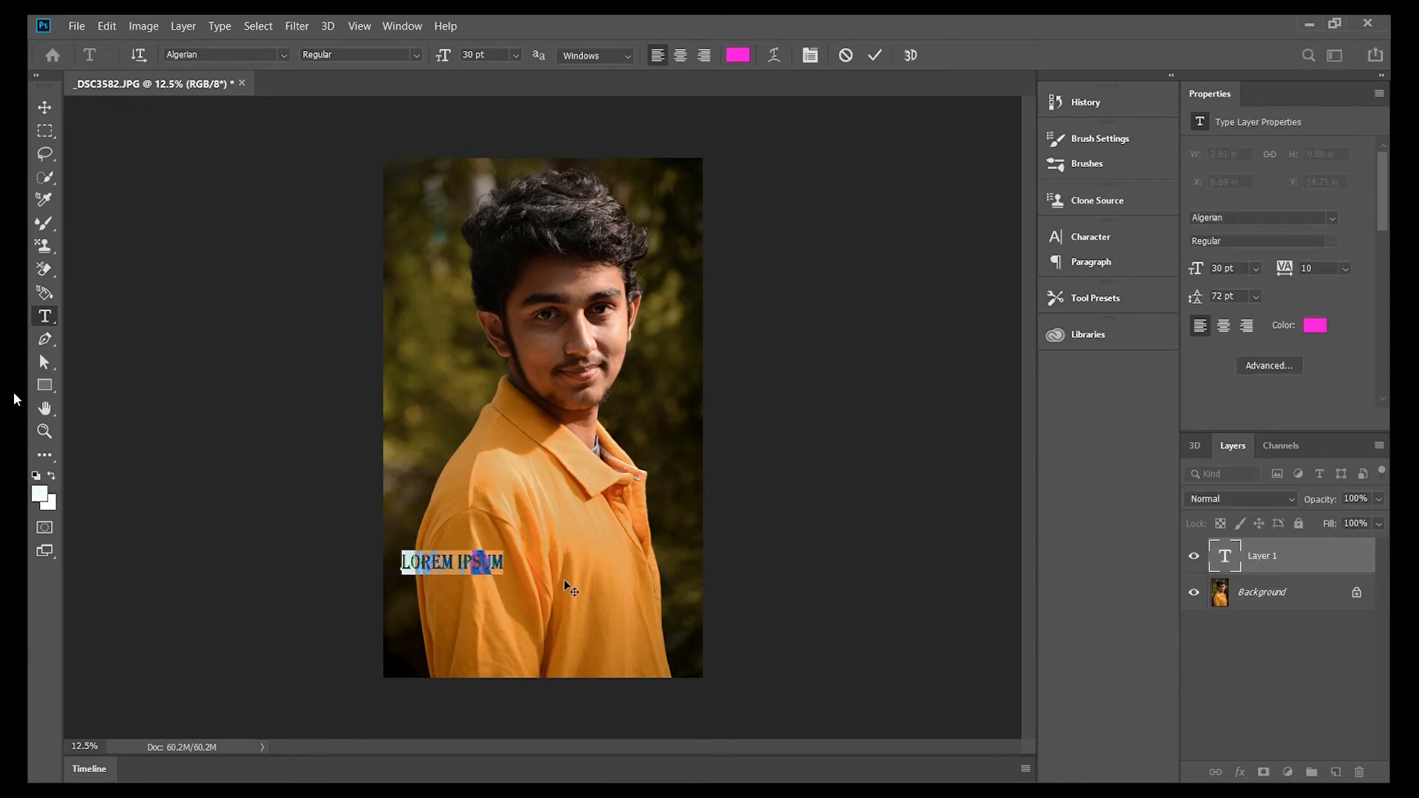
key("BackSpace")
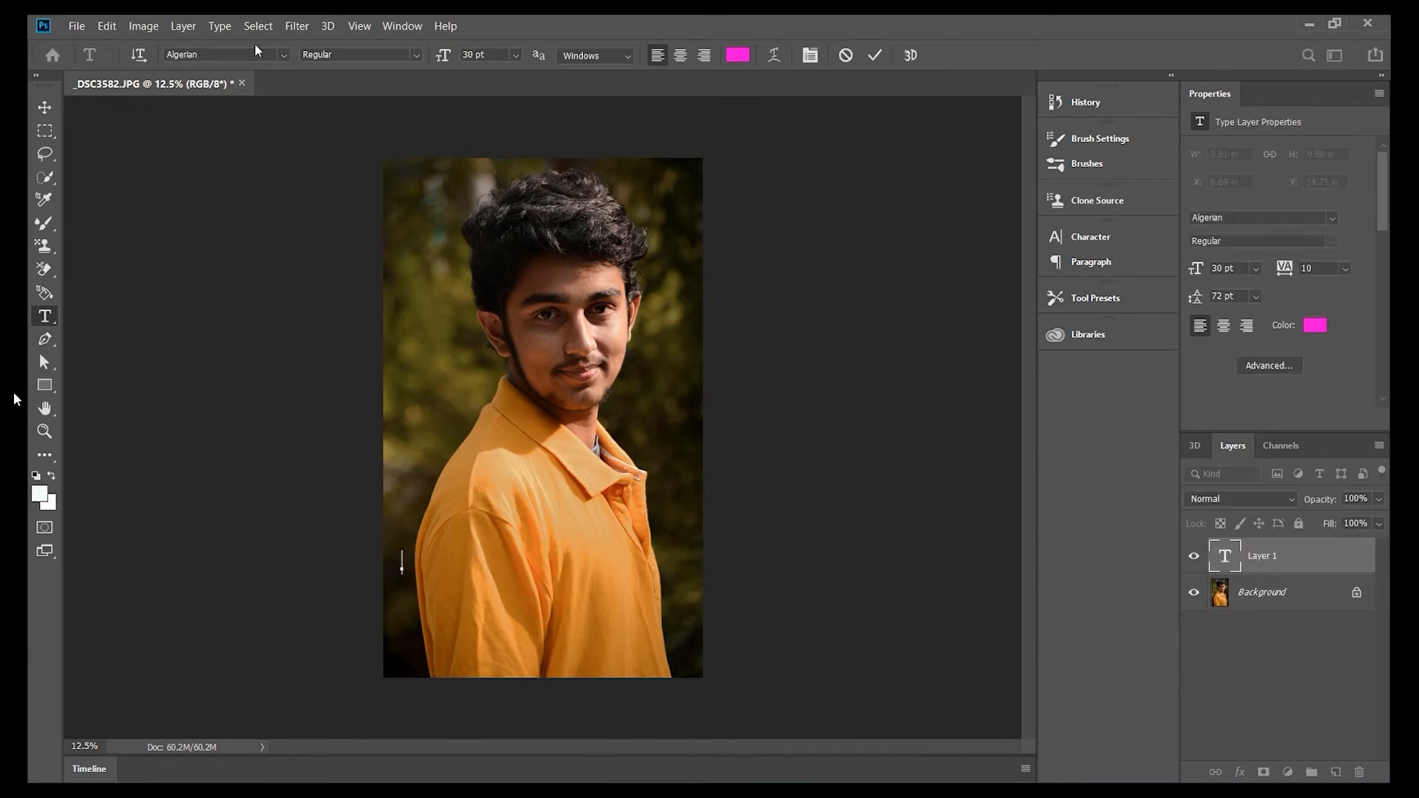
left_click(515, 55)
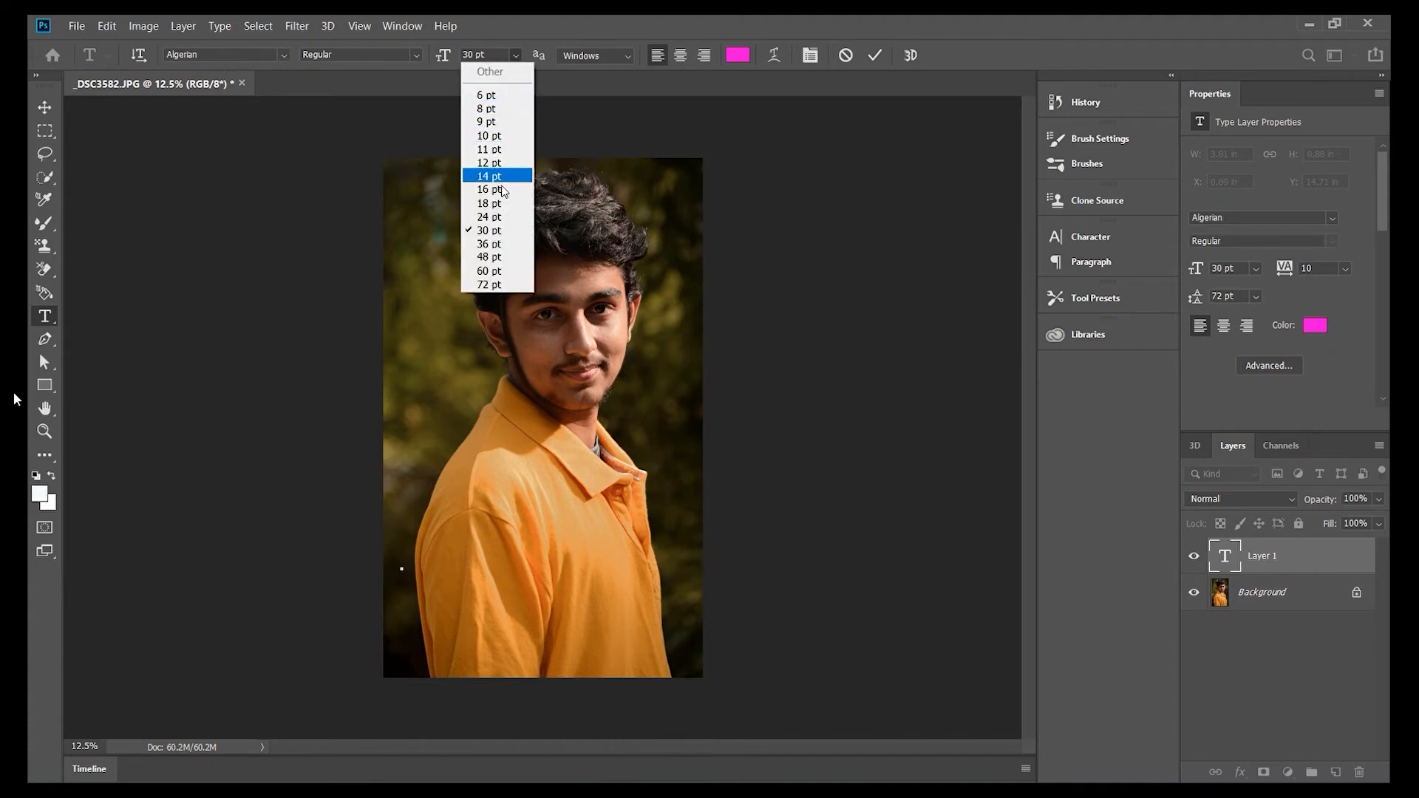
left_click(502, 243)
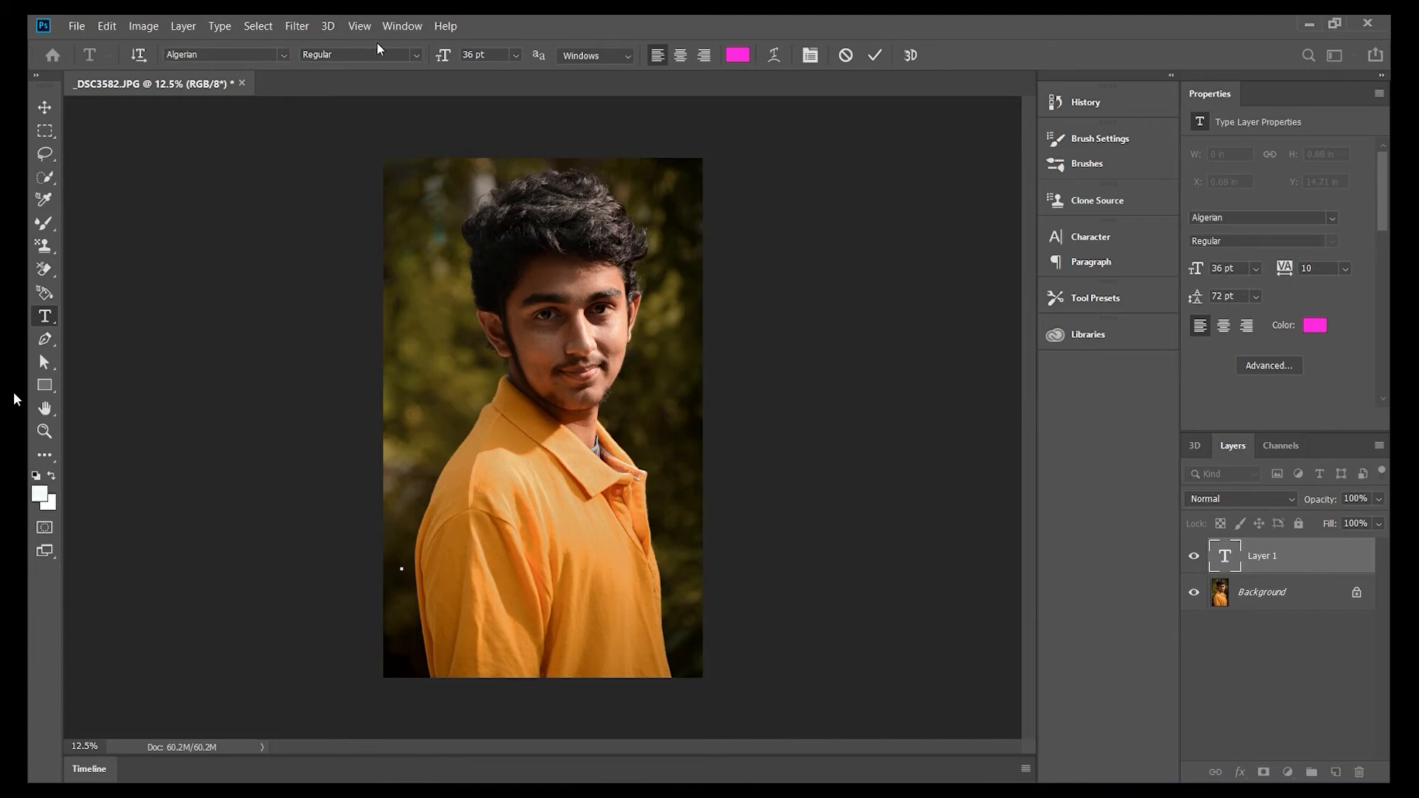
left_click(284, 54)
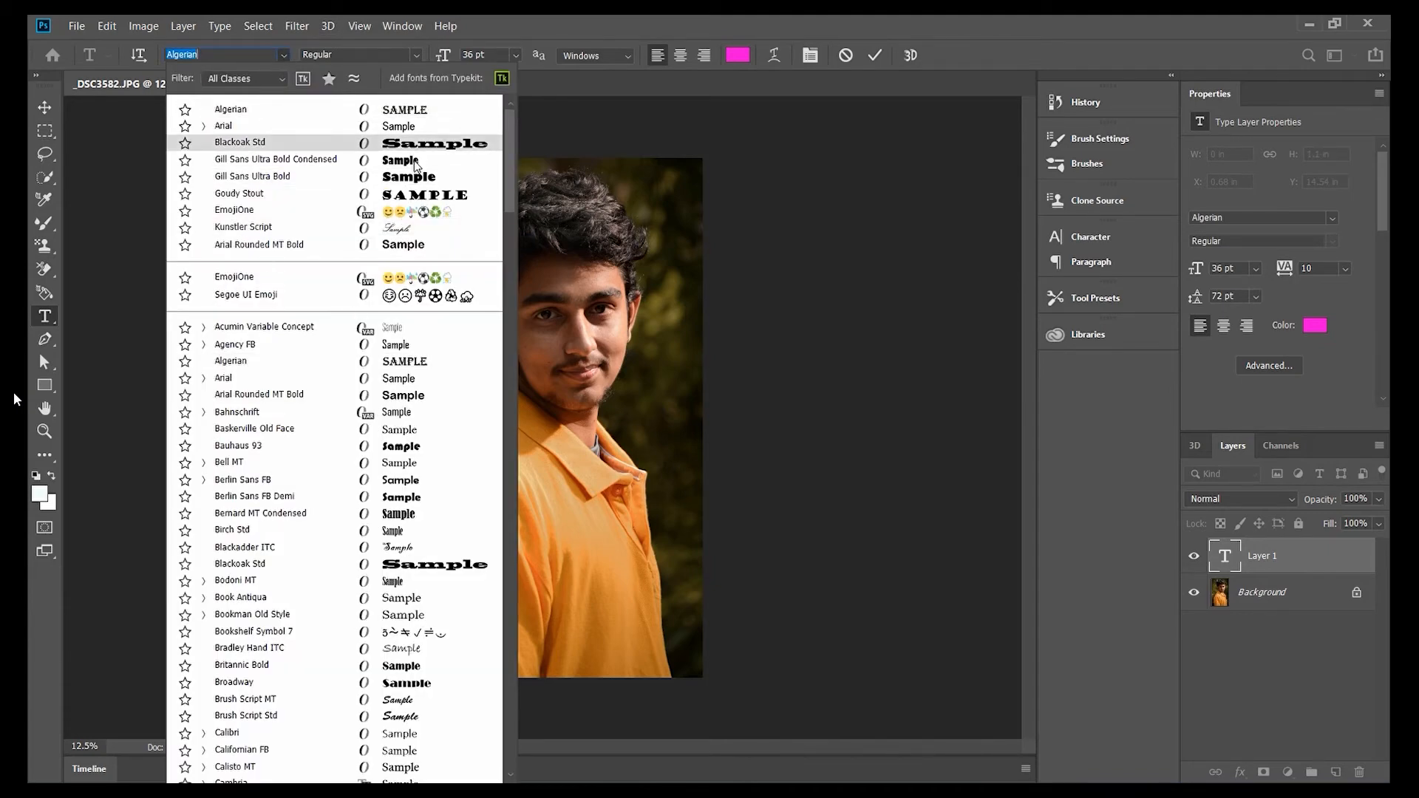
left_click(410, 109)
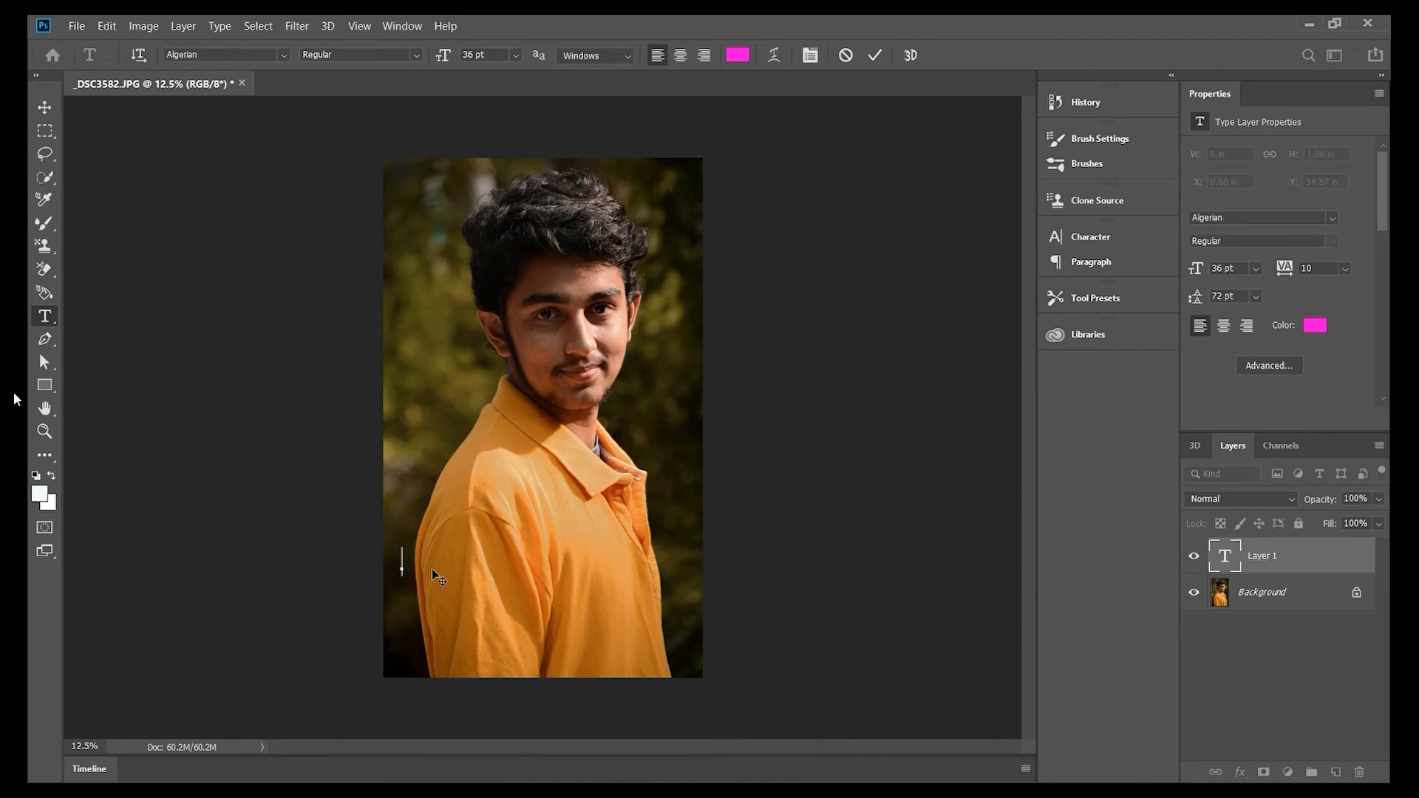
Step: Switch the text to vertical orientation and set its color to blue-violet 430cf4
left_click(138, 55)
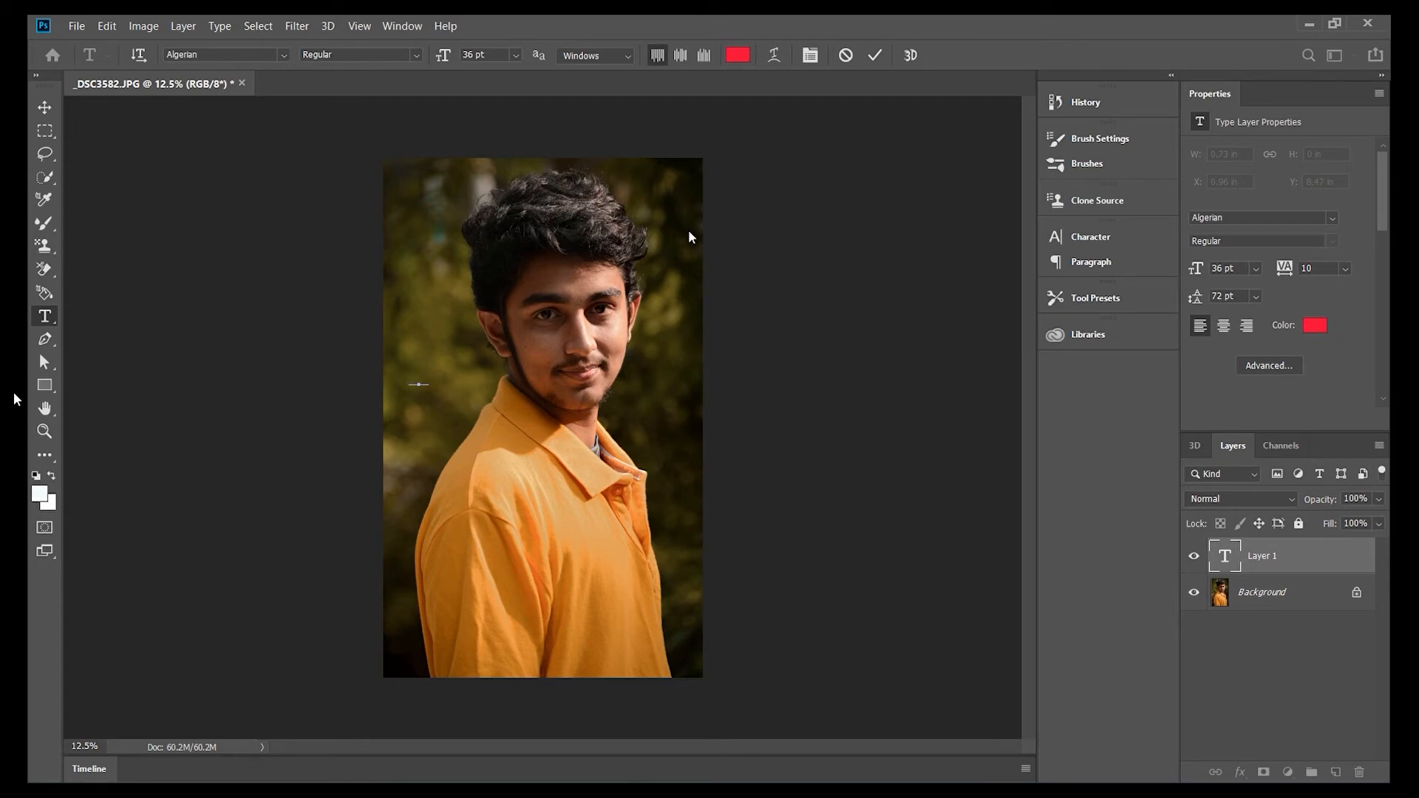
left_click(738, 55)
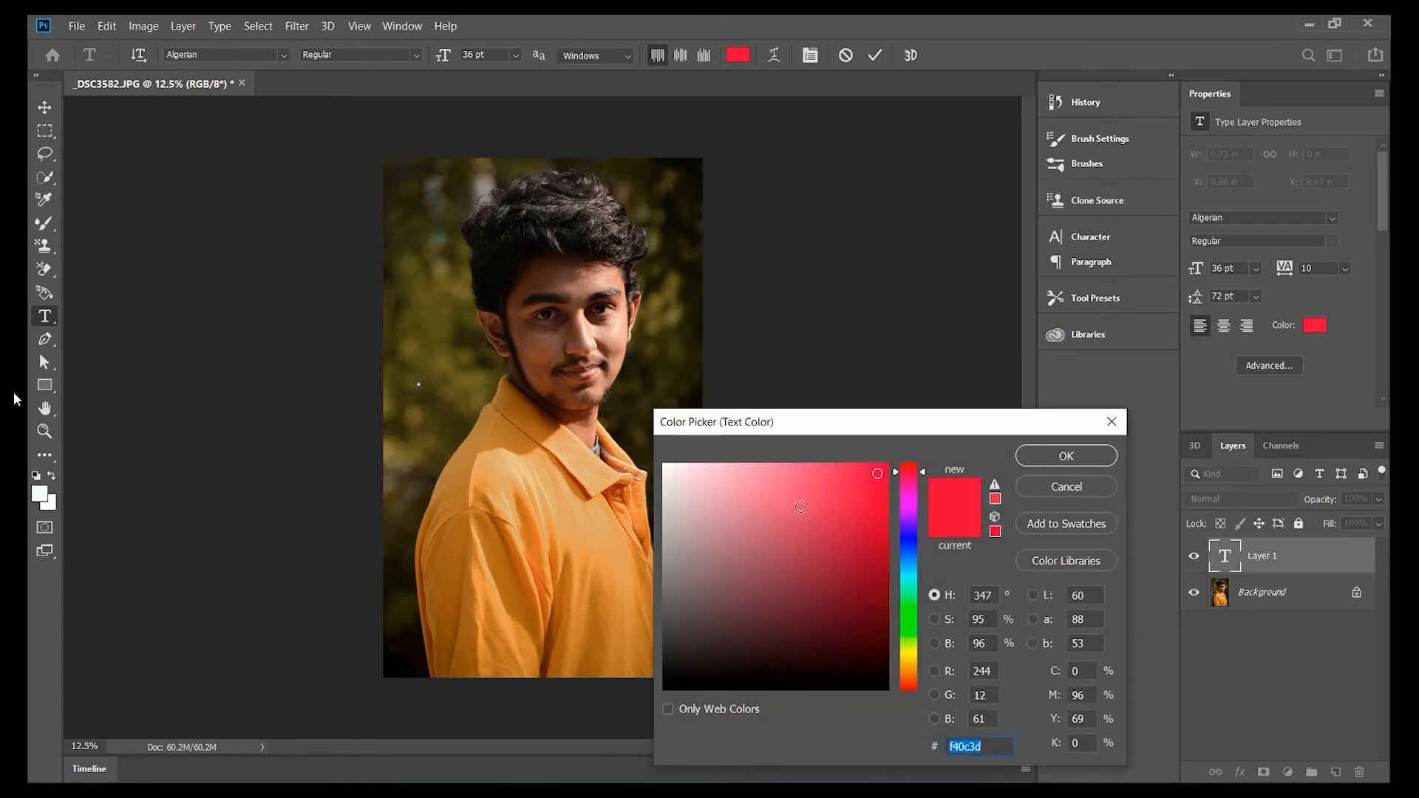
left_click_drag(914, 473, 916, 530)
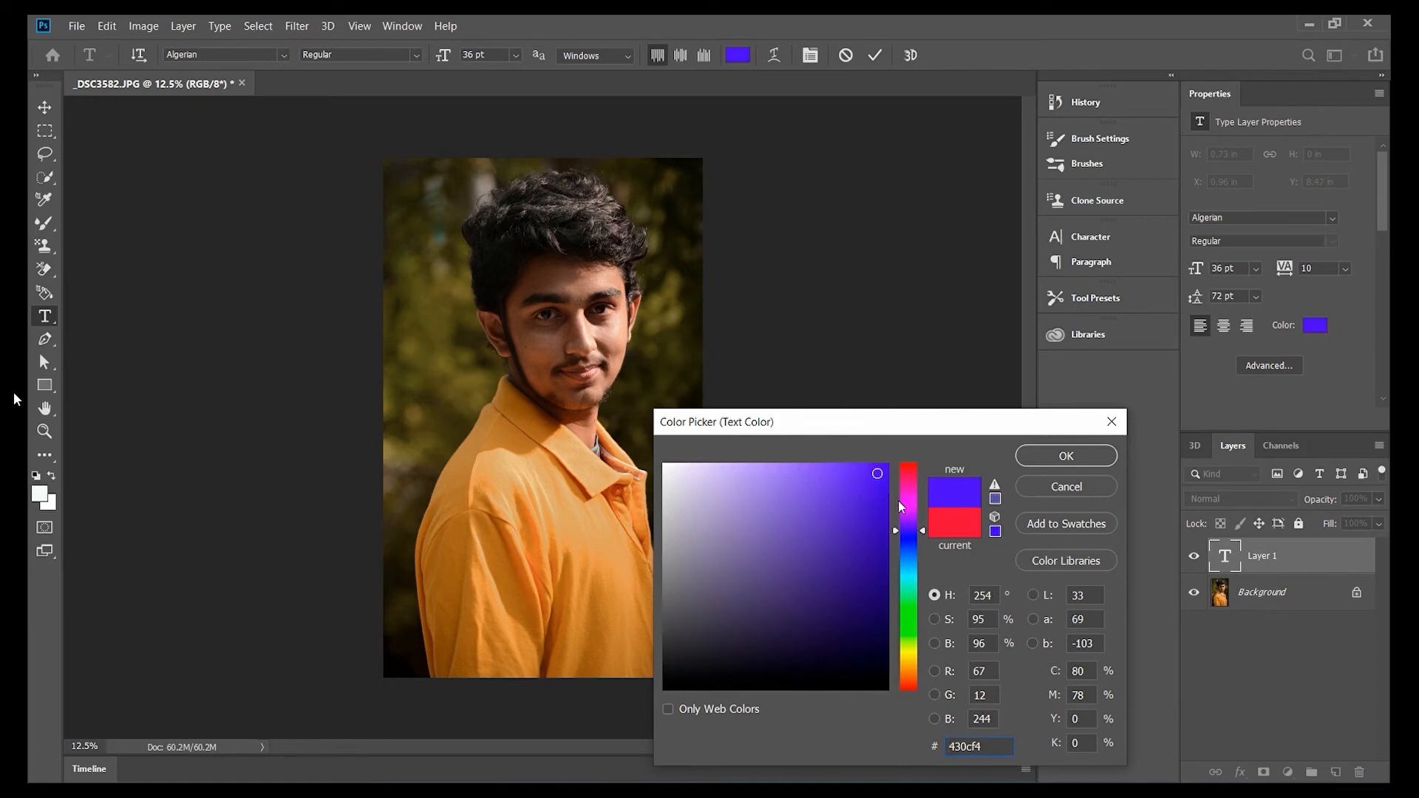
left_click(1056, 454)
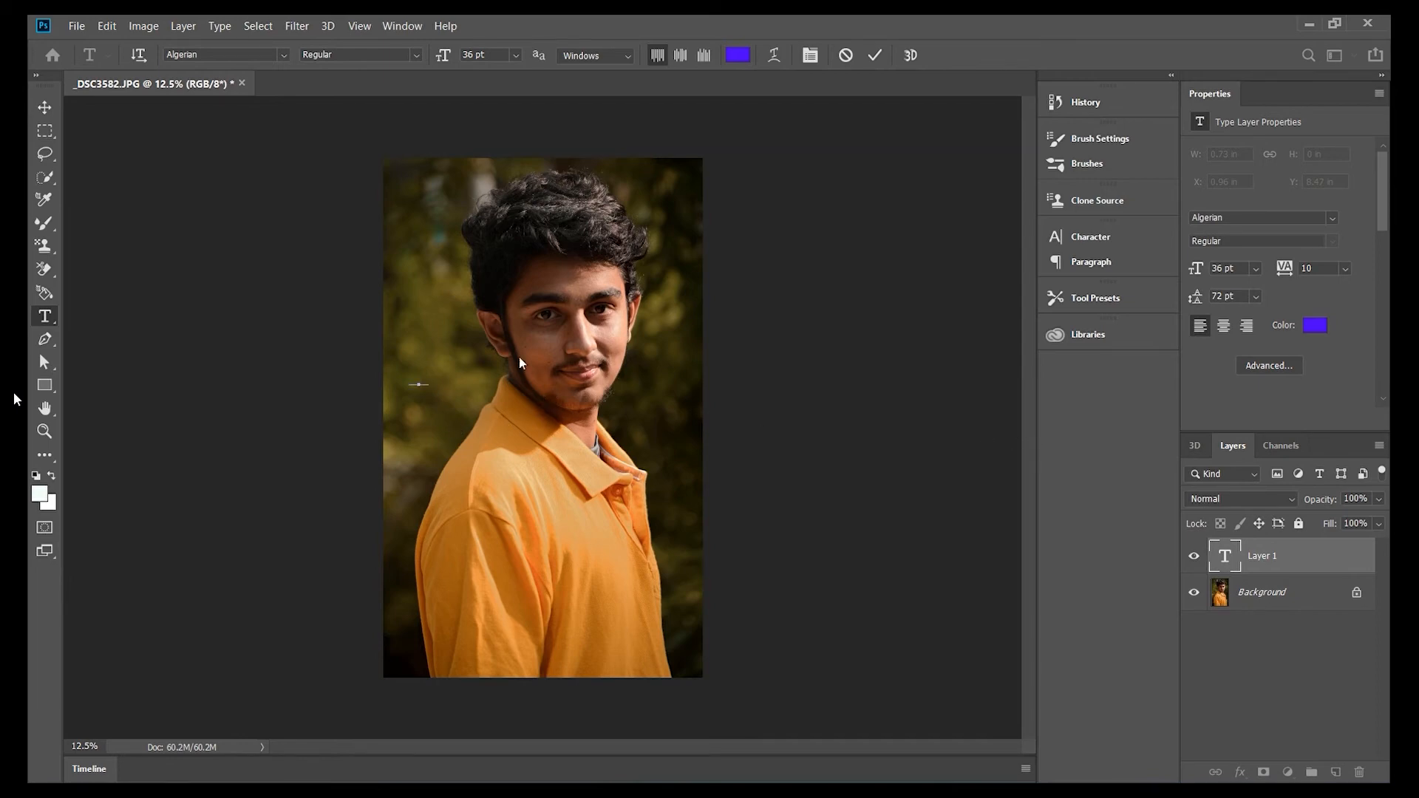
Step: Enter "SG PHOTOGRAPHY" as the text and move it up along the photo's left edge
type("SGPHOTOGRAP")
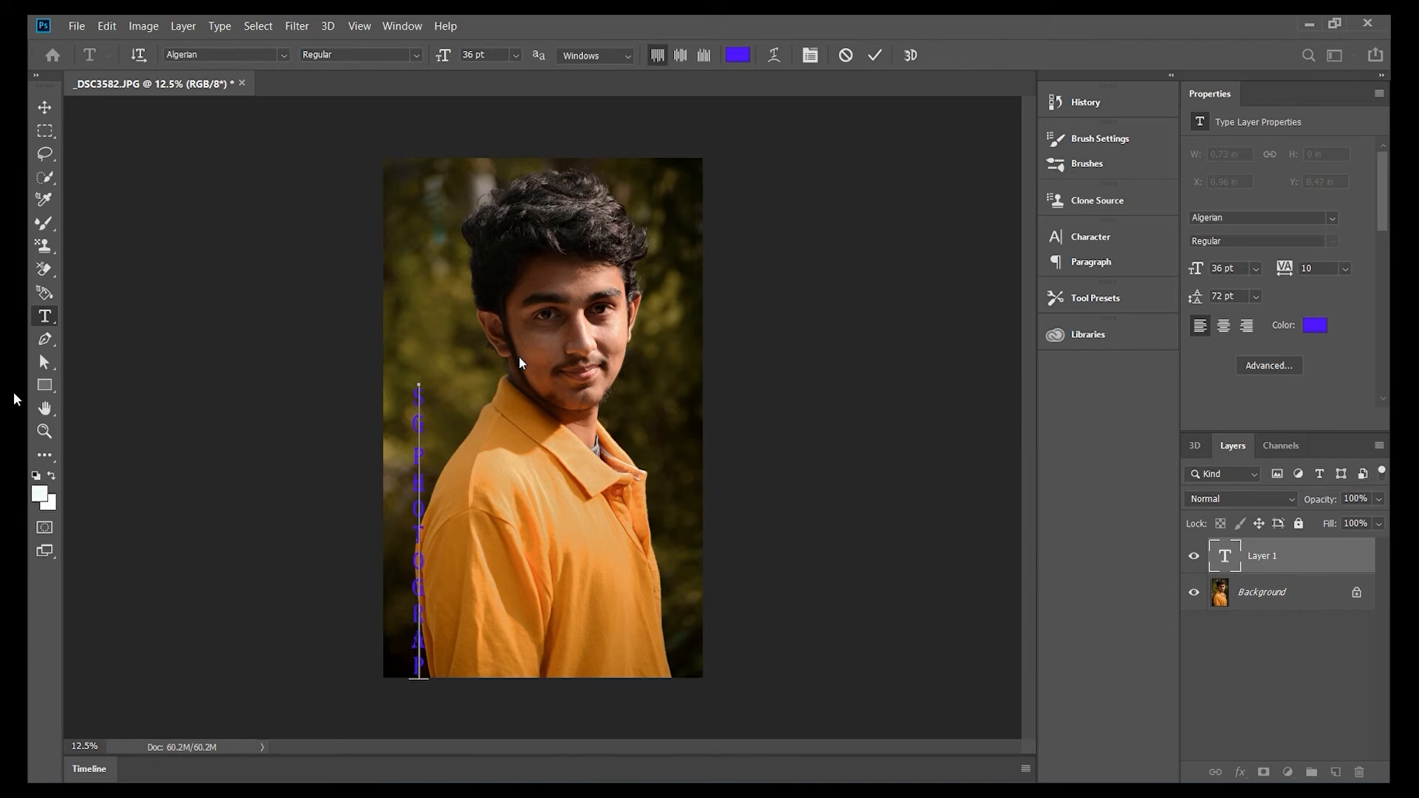
type("HY")
left_click_drag(447, 427, 434, 340)
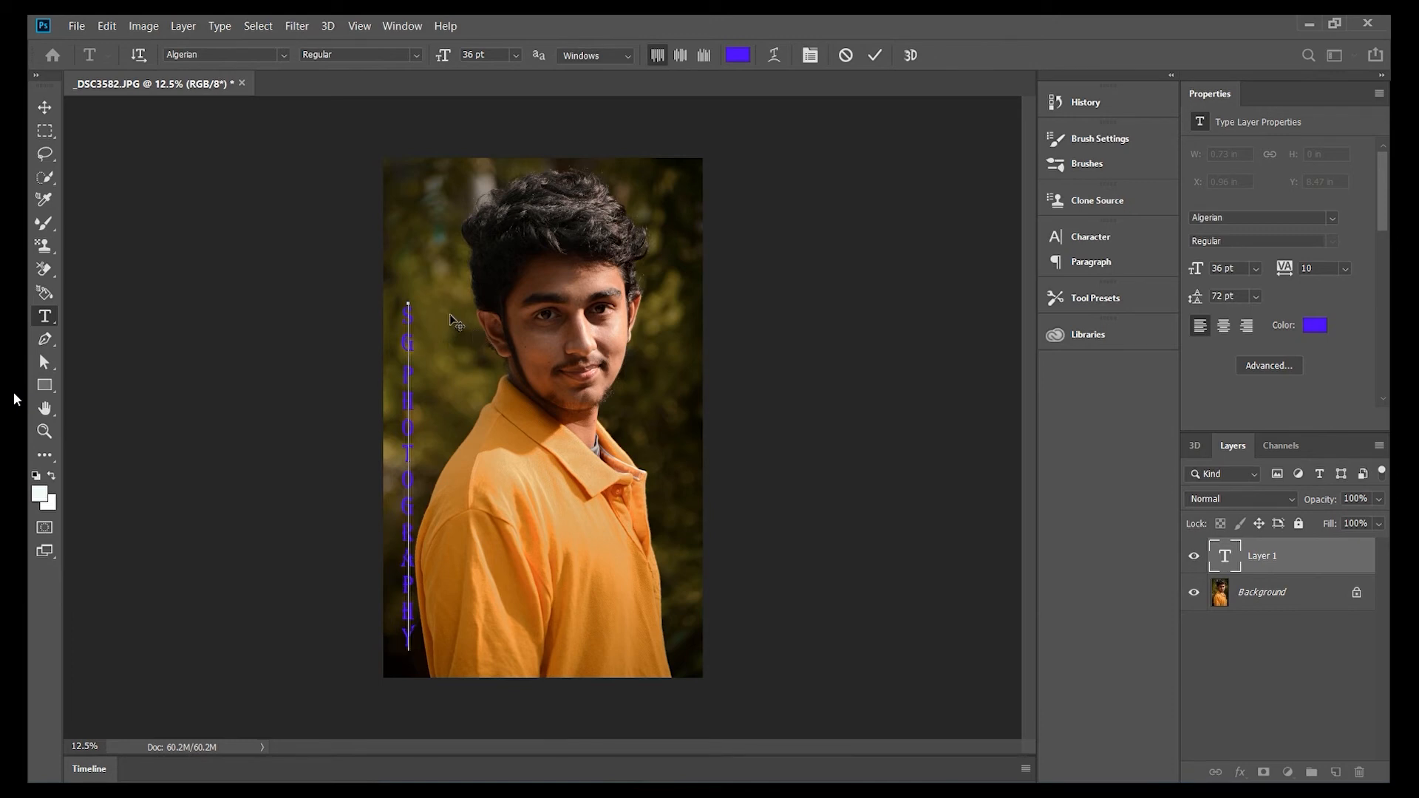
Step: Switch the text to horizontal orientation and place it across the lower part of the yellow shirt
left_click(139, 55)
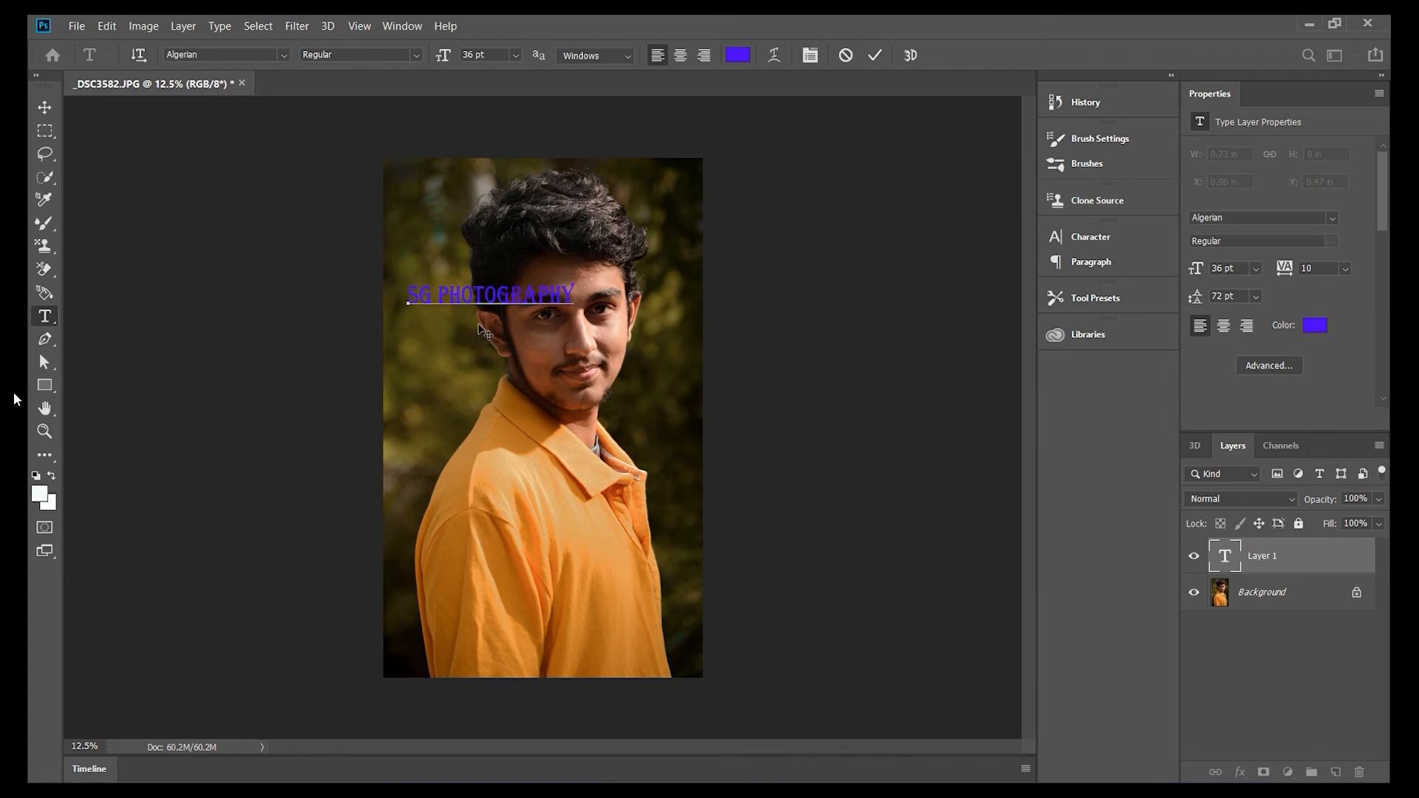
left_click_drag(481, 339, 503, 596)
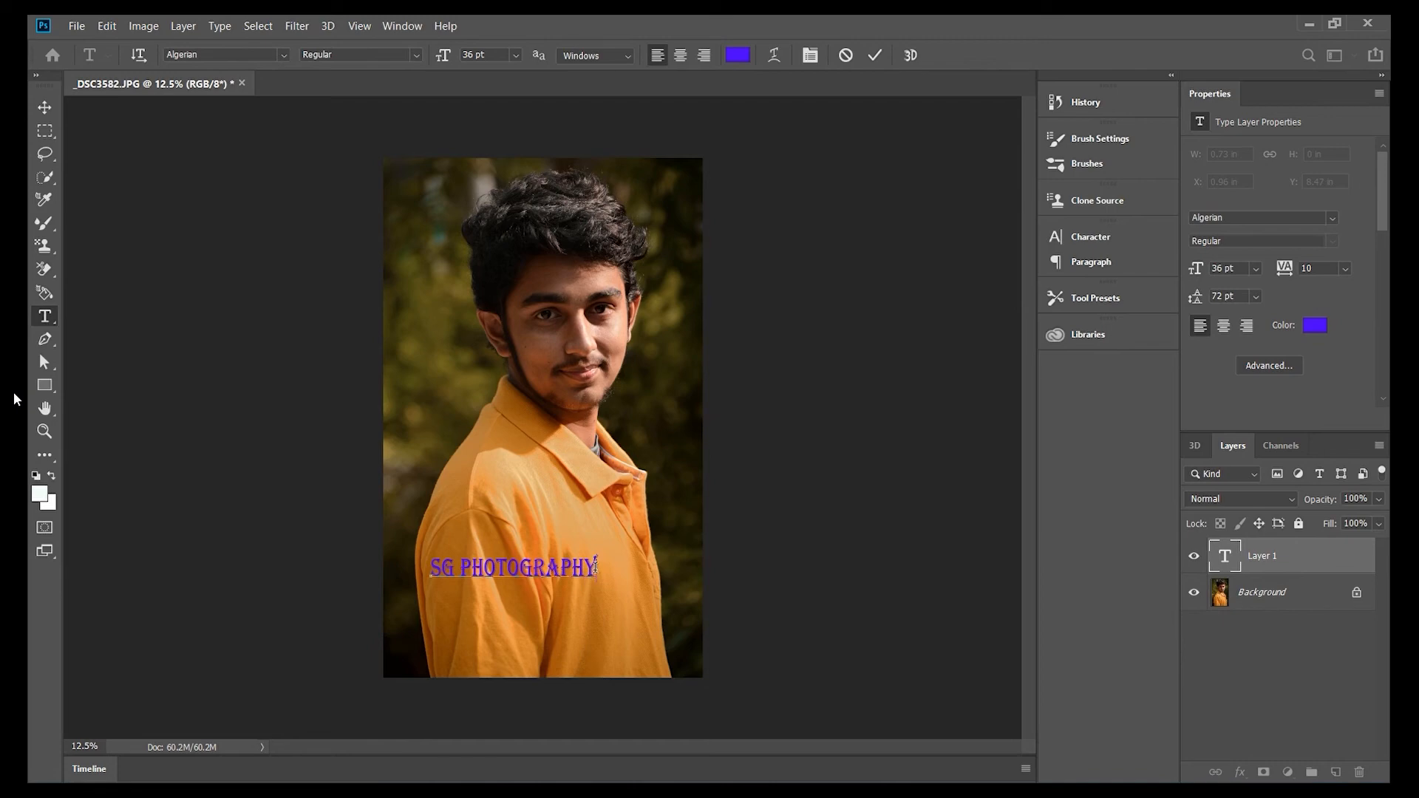
Step: Select the whole text, try center and right alignment, and return it to left alignment
left_click_drag(595, 568, 391, 566)
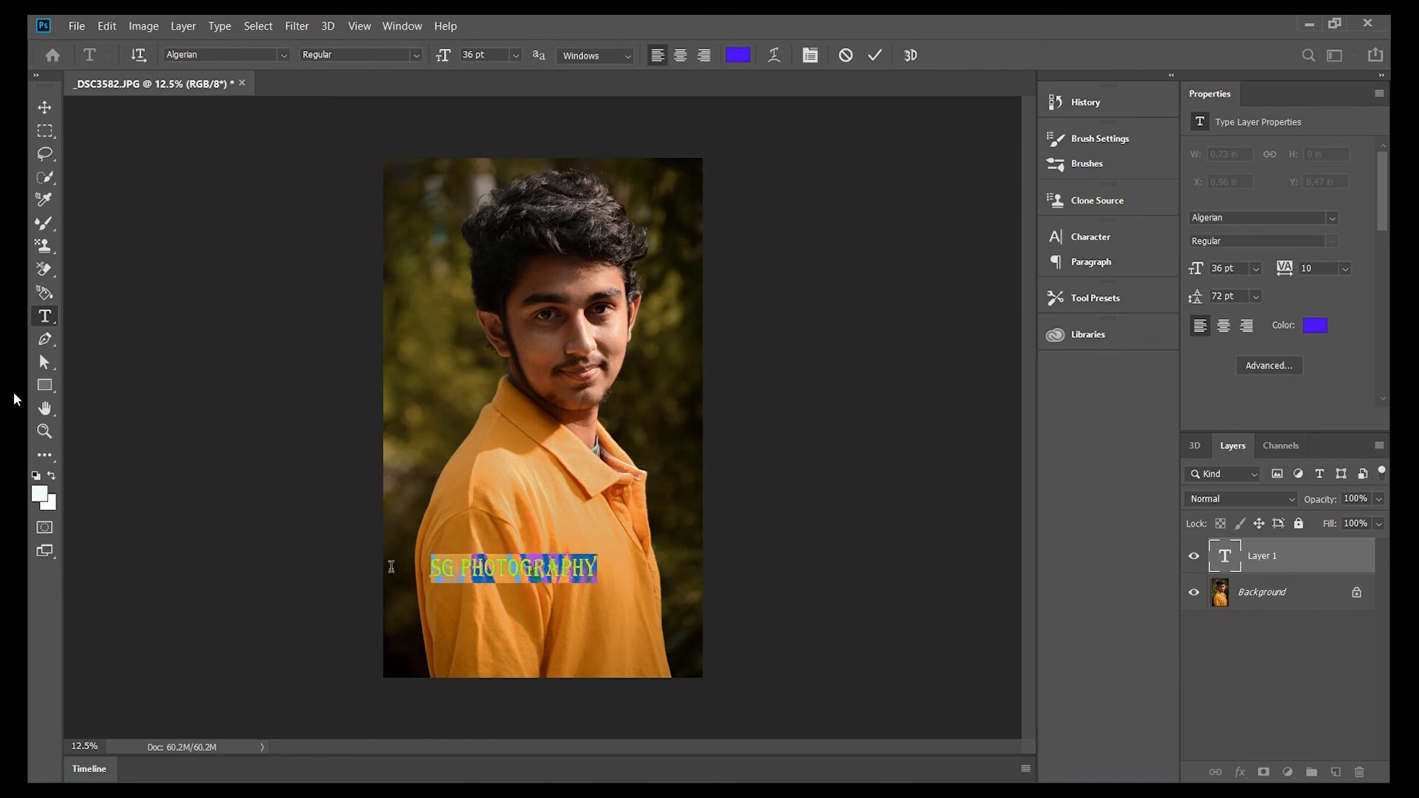
left_click(680, 55)
left_click(704, 55)
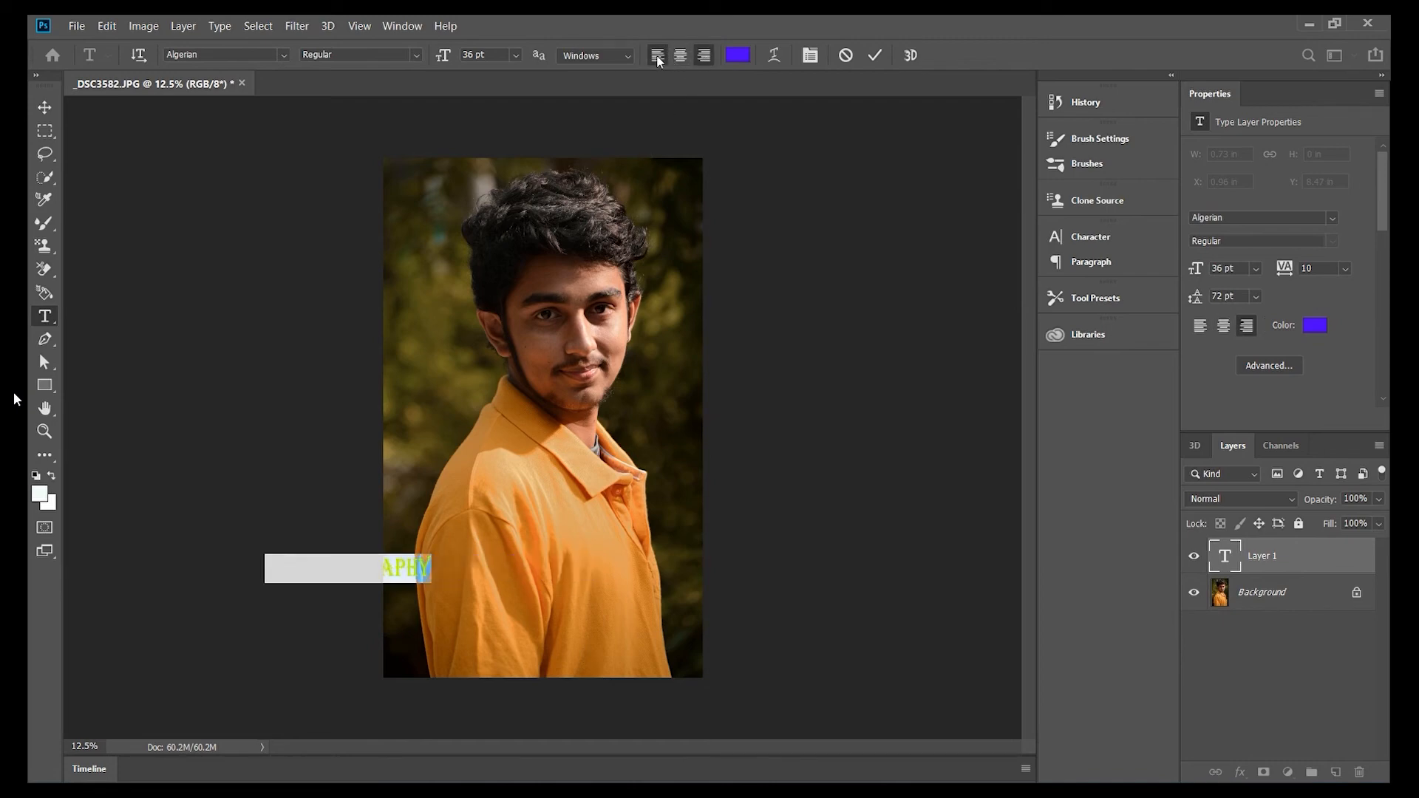
left_click(657, 56)
left_click(679, 55)
left_click(704, 56)
left_click(657, 55)
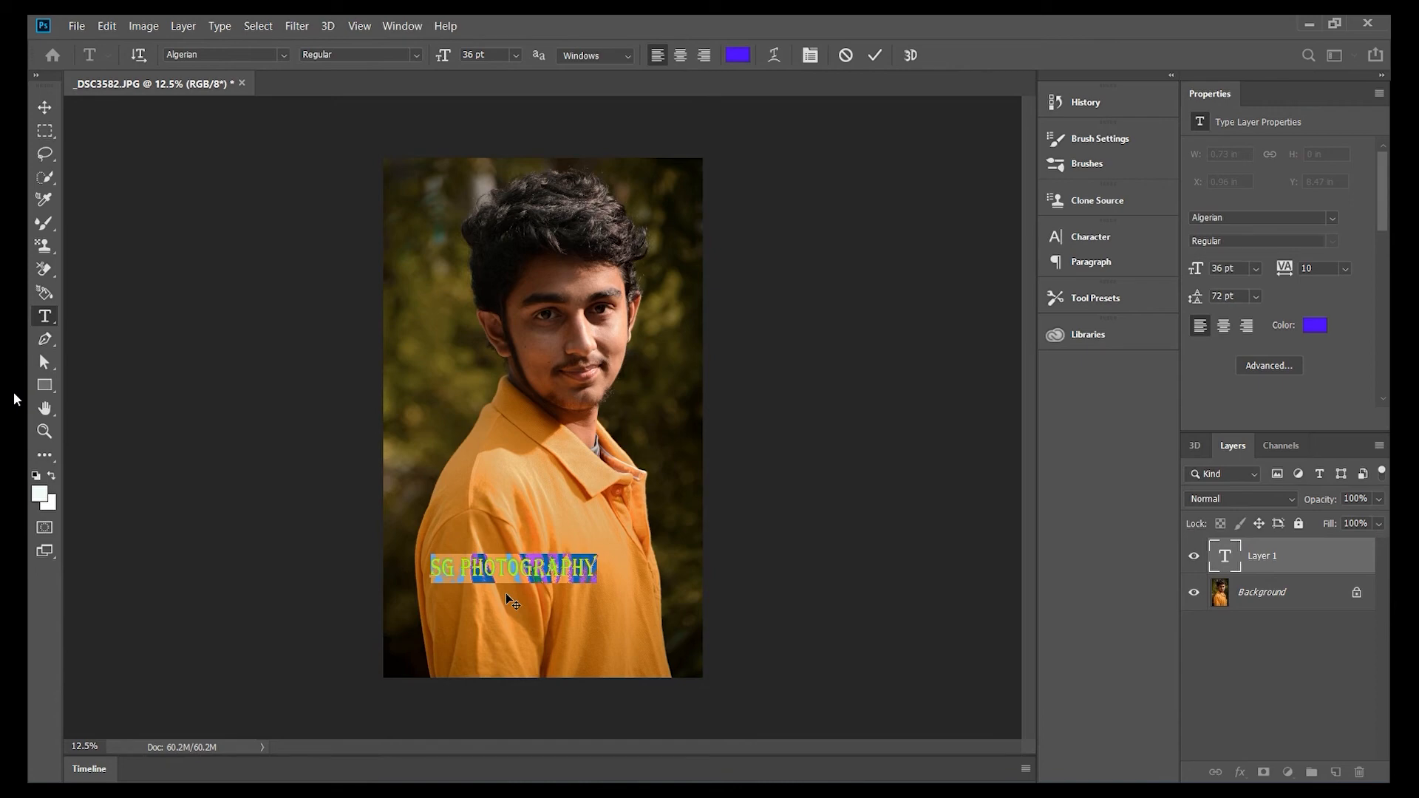
Step: Warp the text with a horizontal Flag style, Bend +50%, Horizontal Distortion +2% and Vertical Distortion -1%, and commit the text
left_click(771, 55)
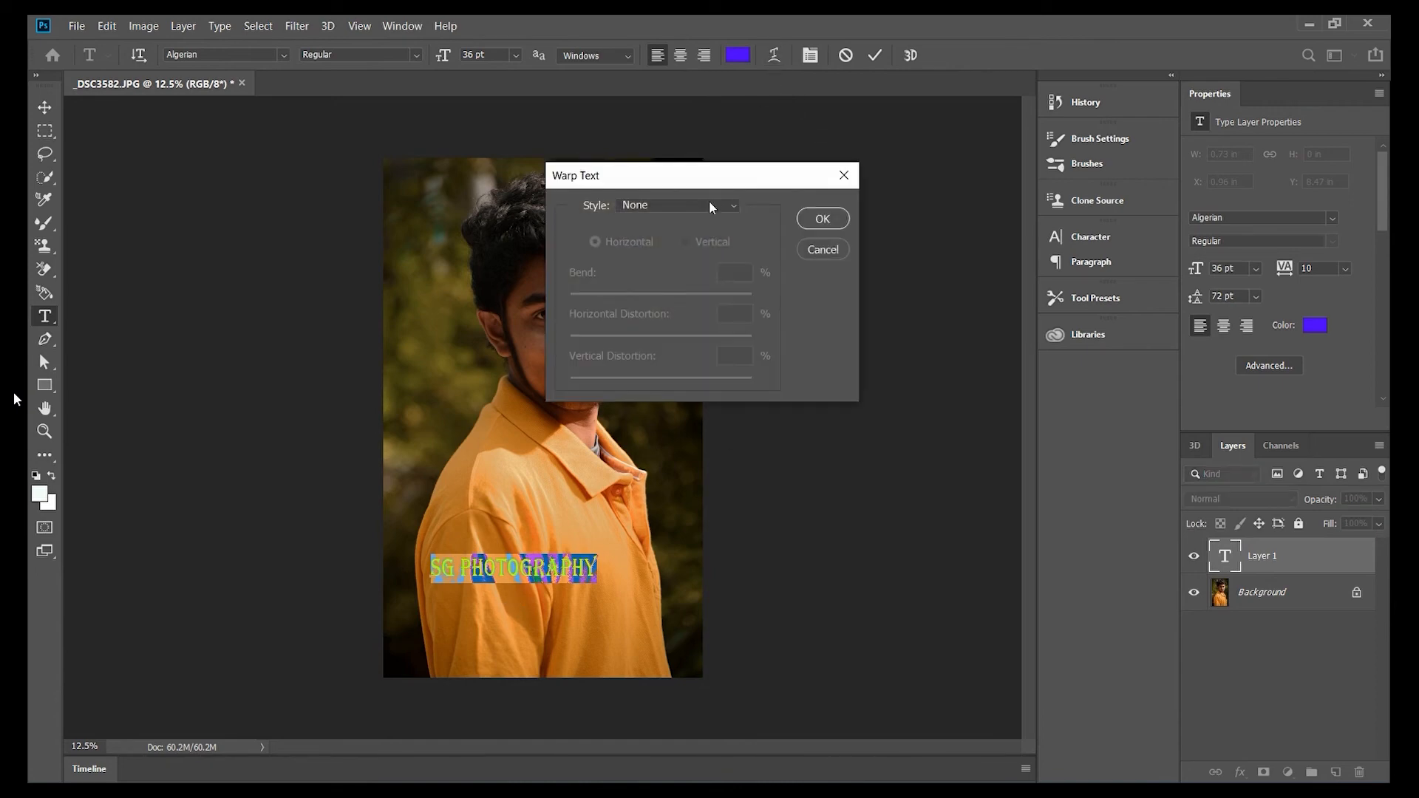
left_click(707, 204)
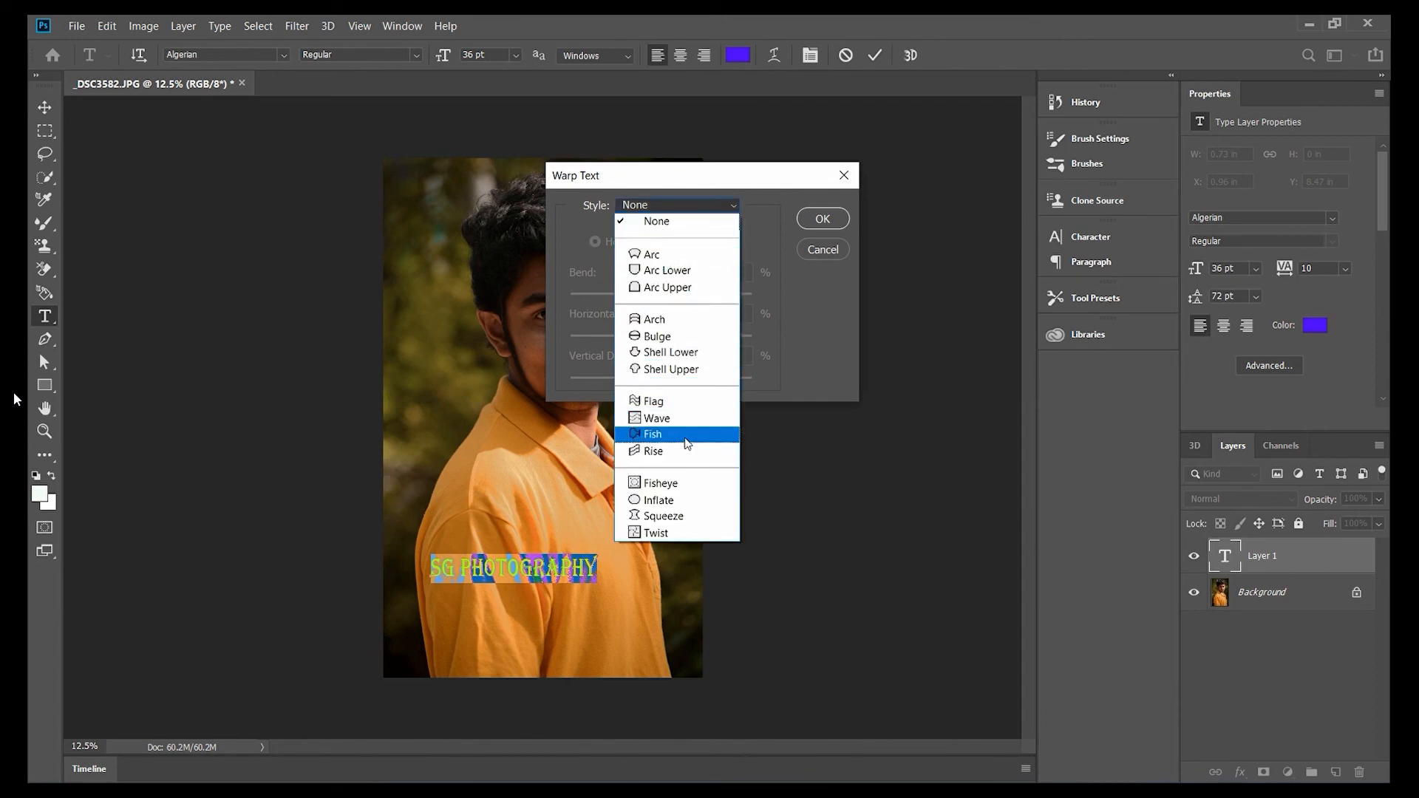
left_click(671, 401)
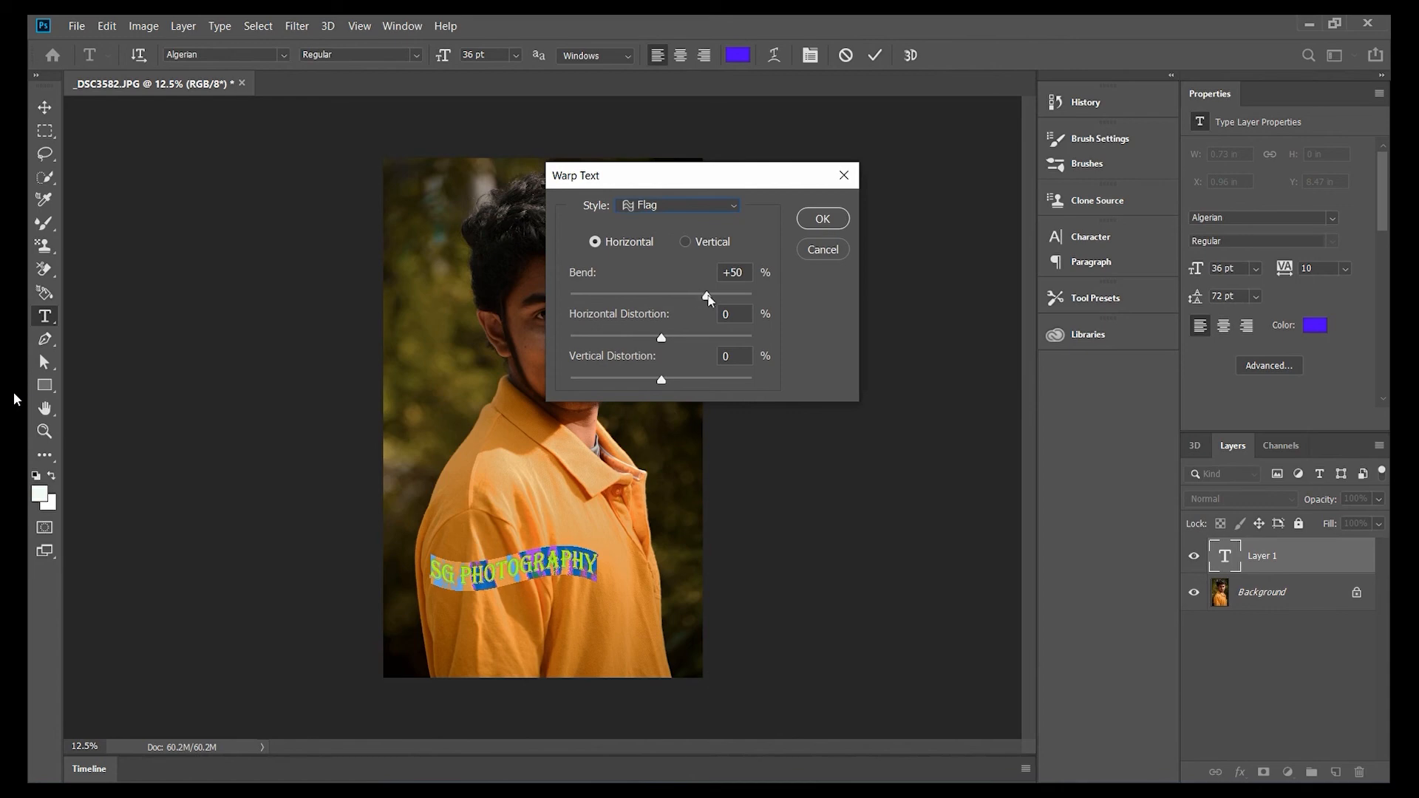
left_click_drag(708, 297, 657, 373)
left_click(685, 243)
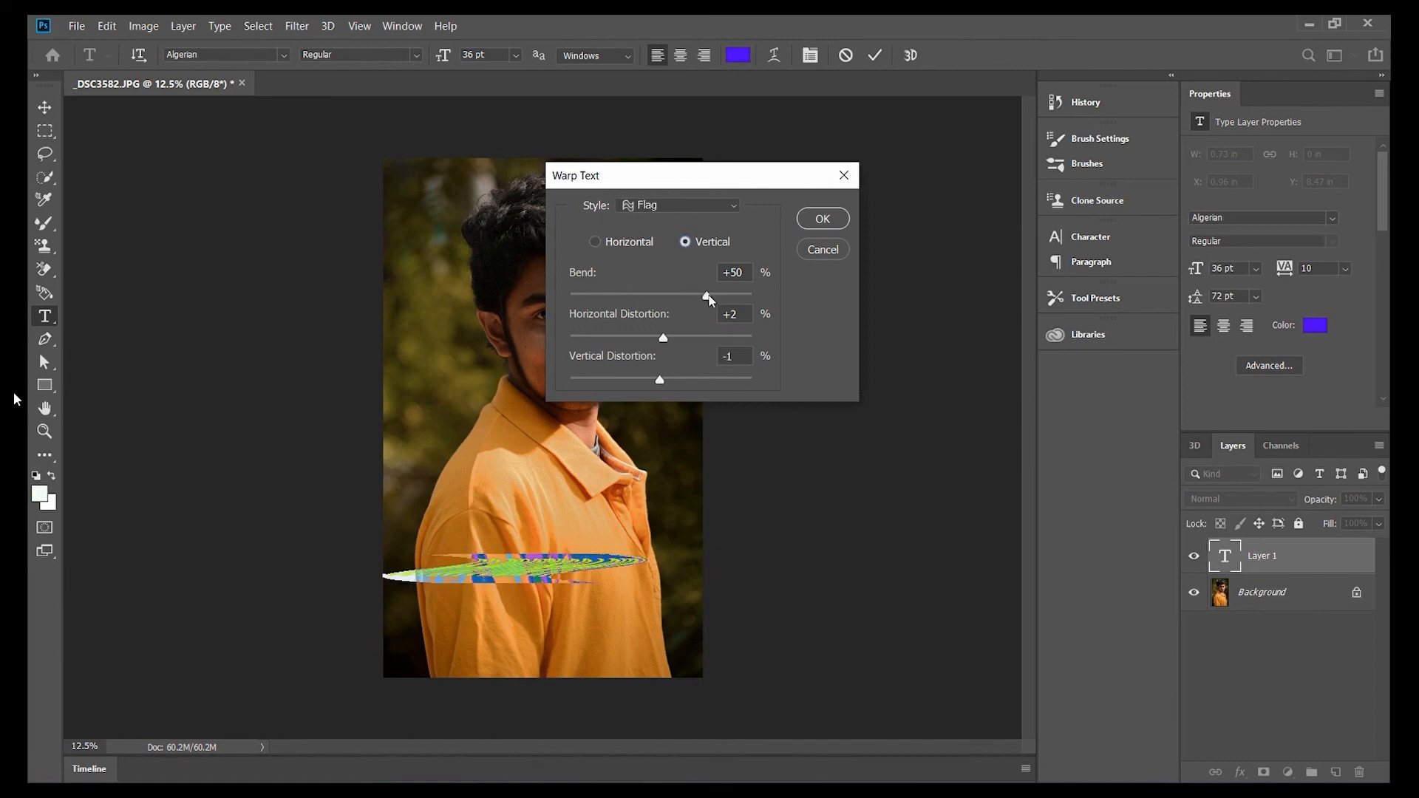
left_click(606, 239)
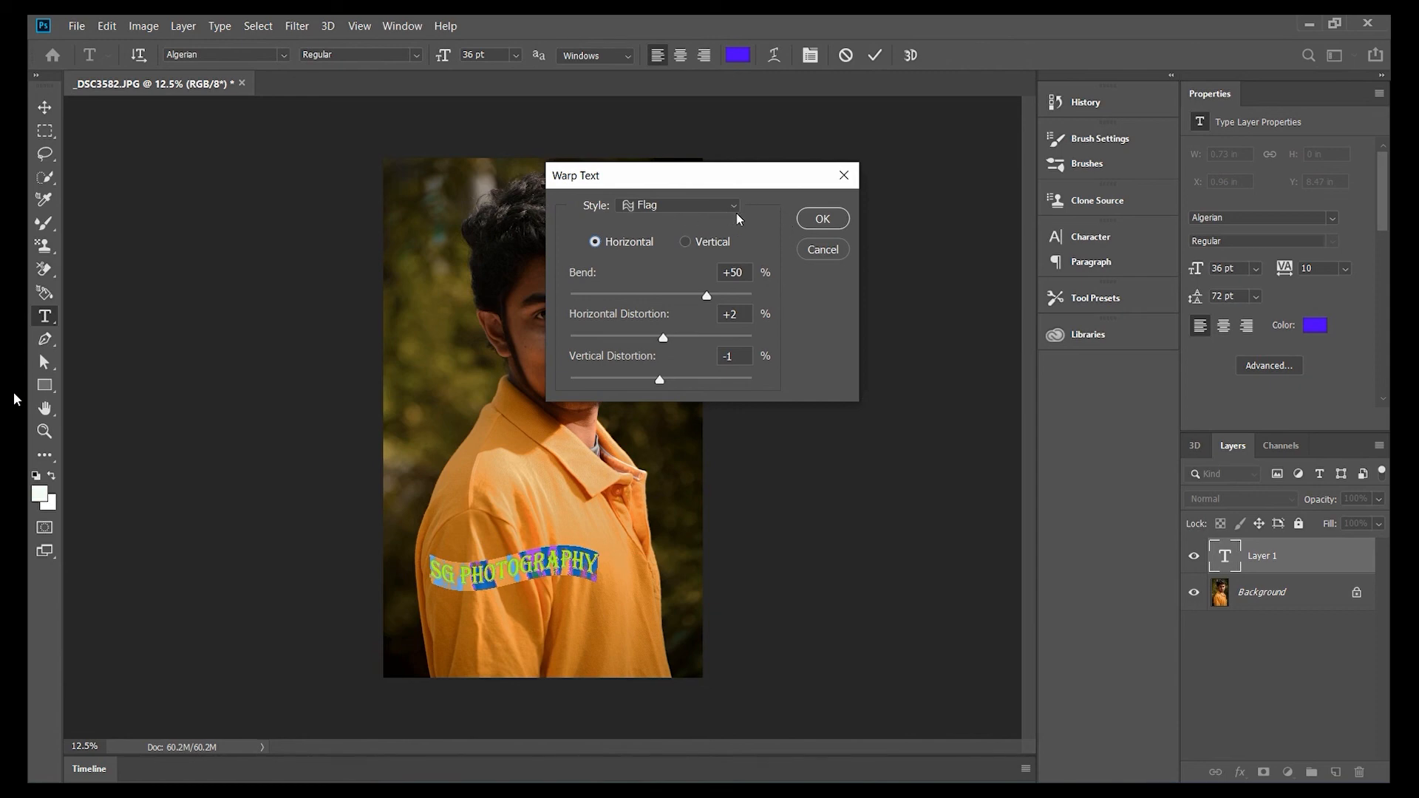
left_click(821, 219)
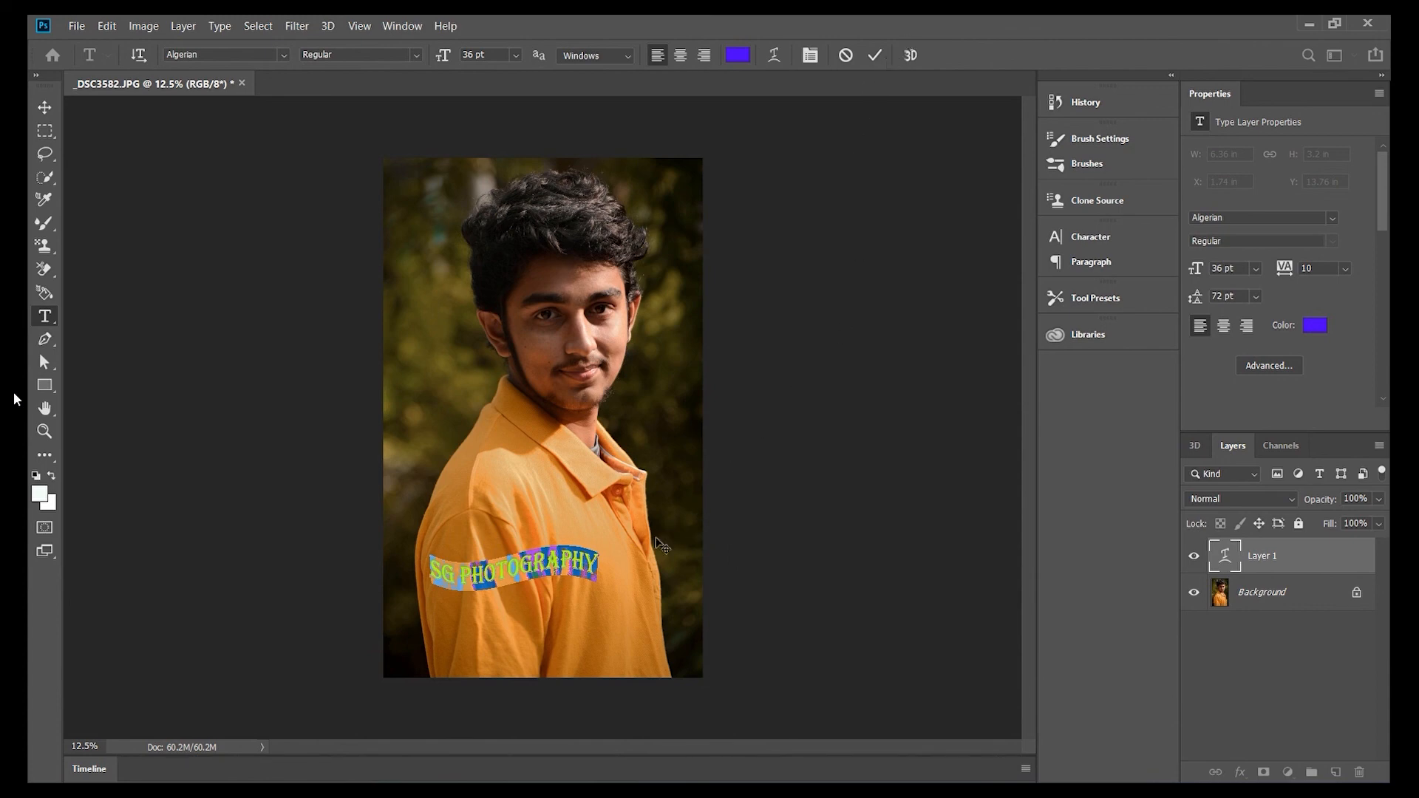
left_click(875, 56)
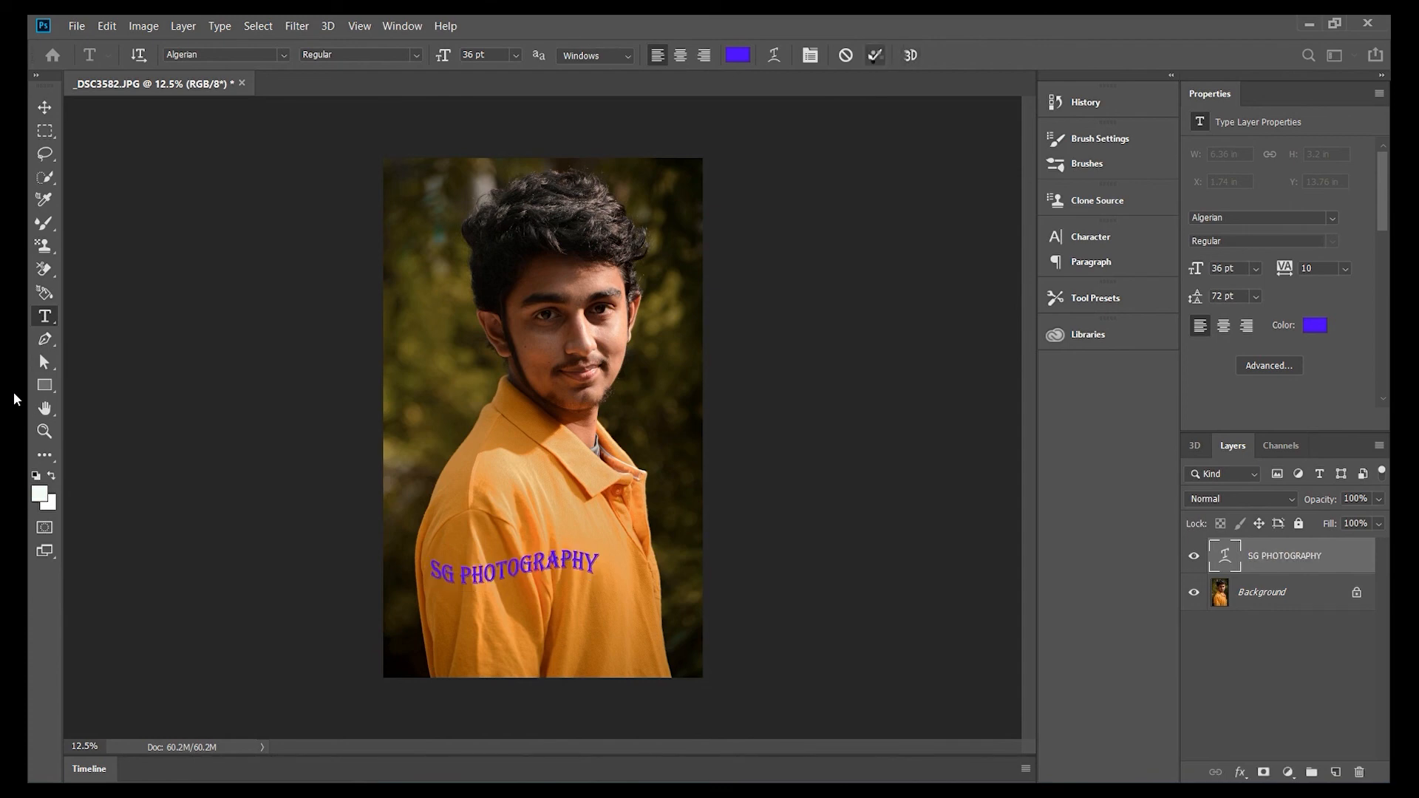